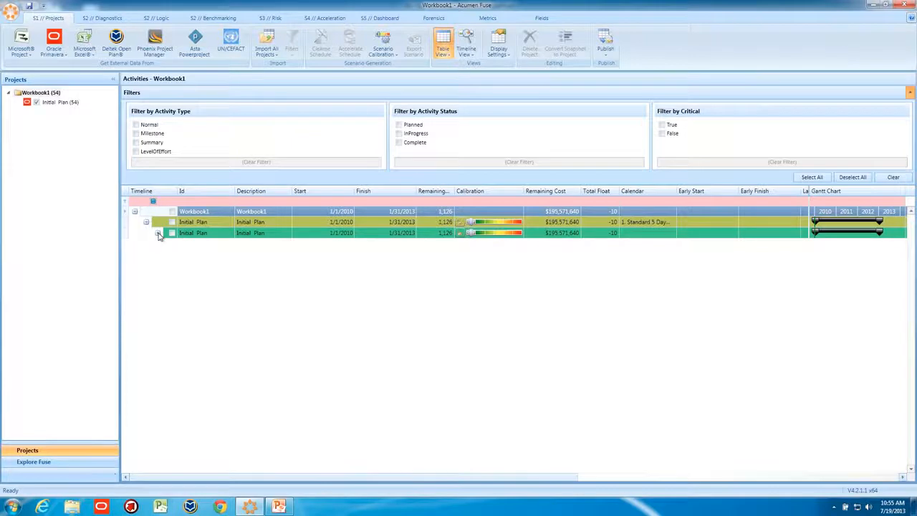
Expand the Initial Plan project and its Concept, Early Design, FEED and Detailed Design phases in the activities table.
{"action": "left_click", "coordinate": [157, 233]}
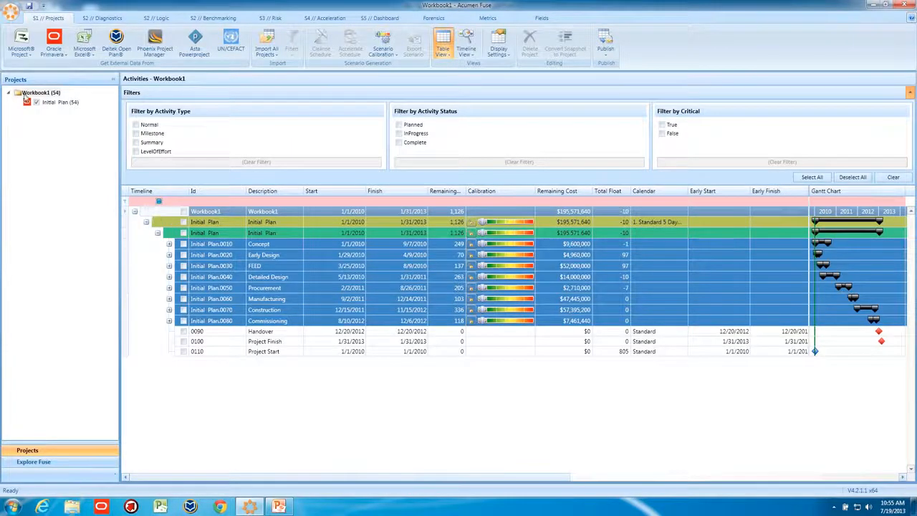
{"action": "left_click", "coordinate": [170, 252]}
{"action": "left_click", "coordinate": [170, 245]}
{"action": "left_click", "coordinate": [170, 364]}
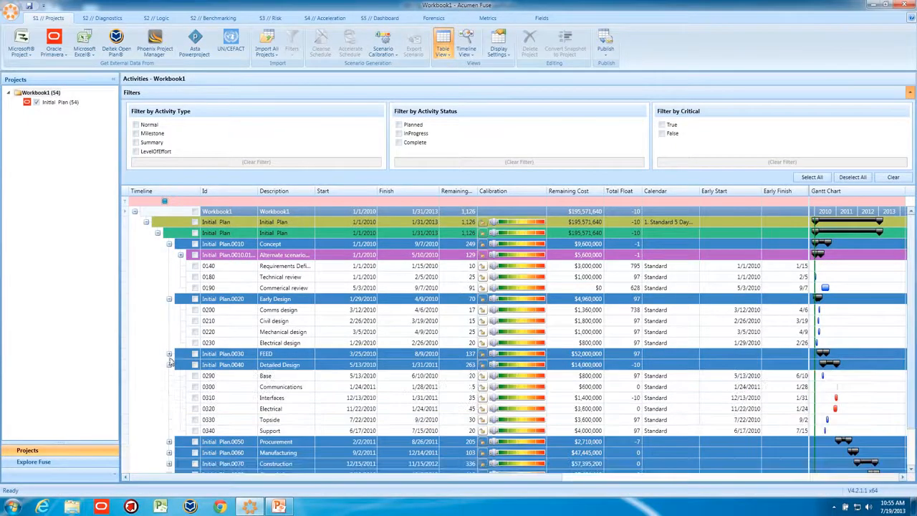
{"action": "left_click", "coordinate": [169, 354]}
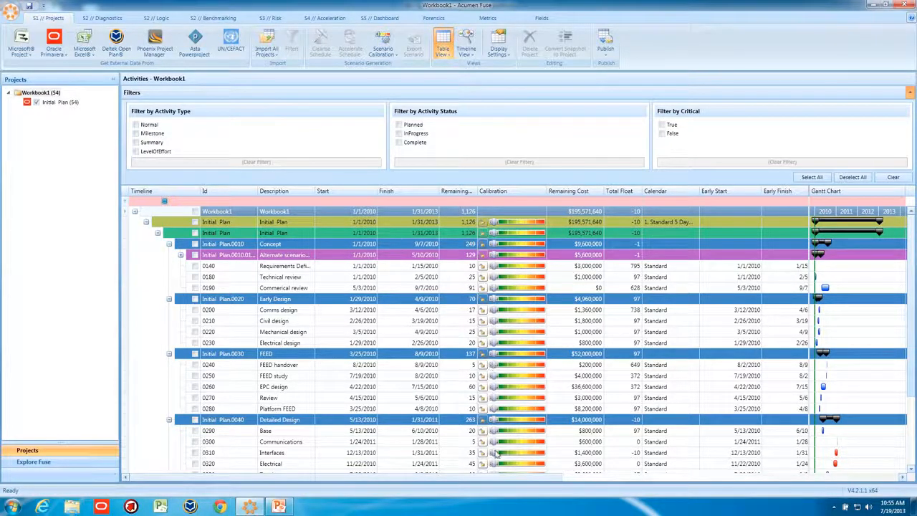
{"action": "left_click", "coordinate": [869, 57]}
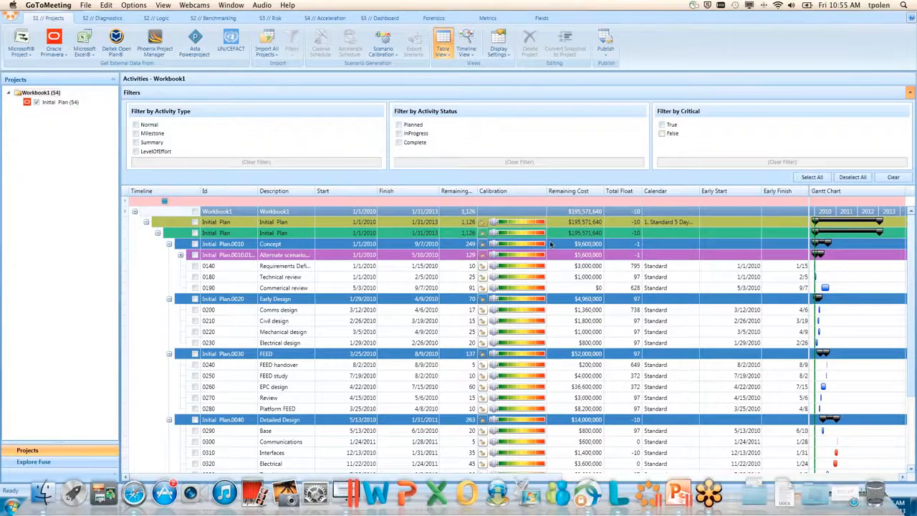
Create a new calibration scenario from Initial Plan and display the scenario's activities instead of the original plan's.
{"action": "left_click", "coordinate": [496, 225]}
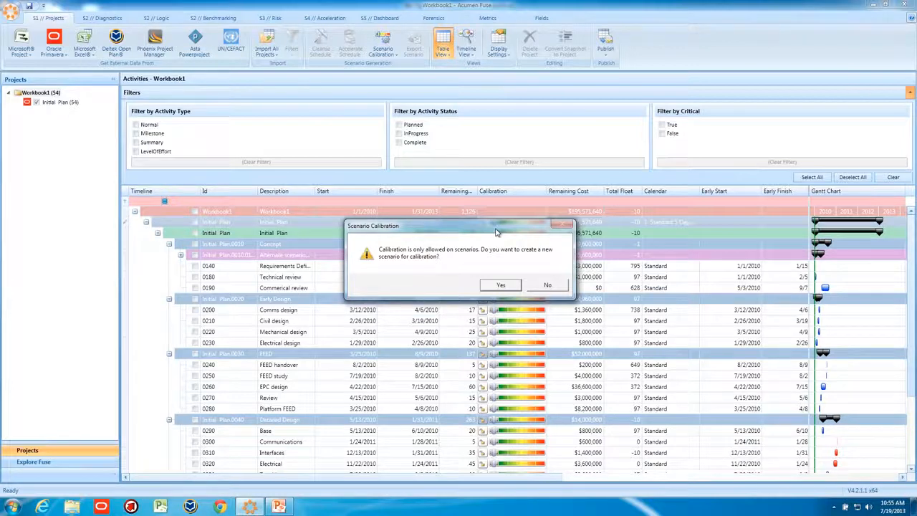
{"action": "left_click", "coordinate": [494, 287]}
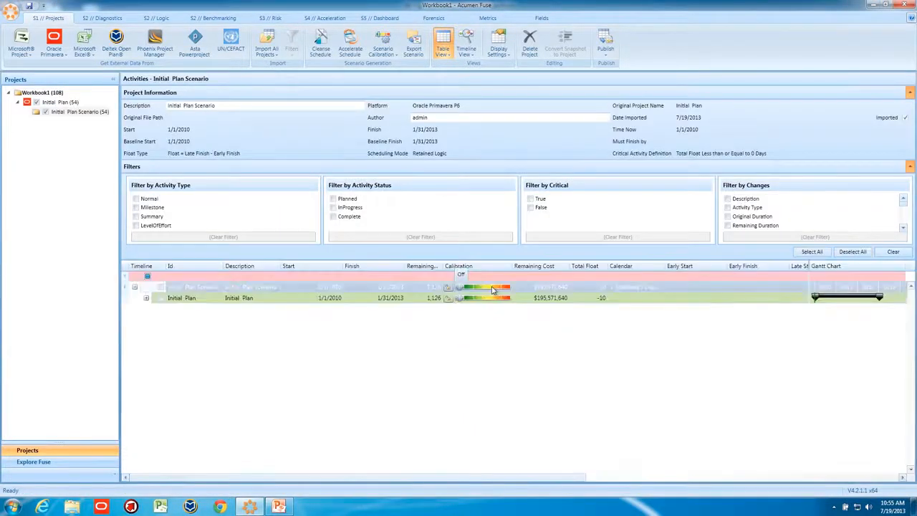
{"action": "left_click", "coordinate": [60, 102]}
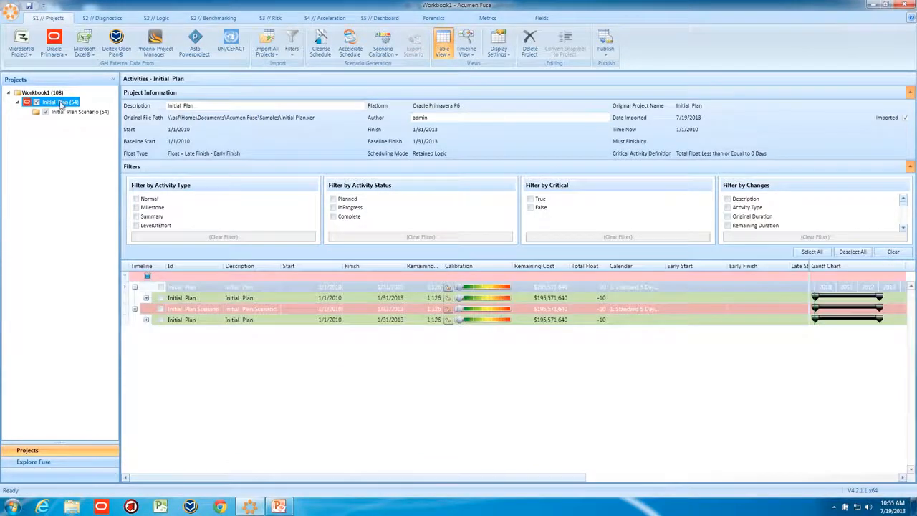
{"action": "left_click", "coordinate": [65, 114]}
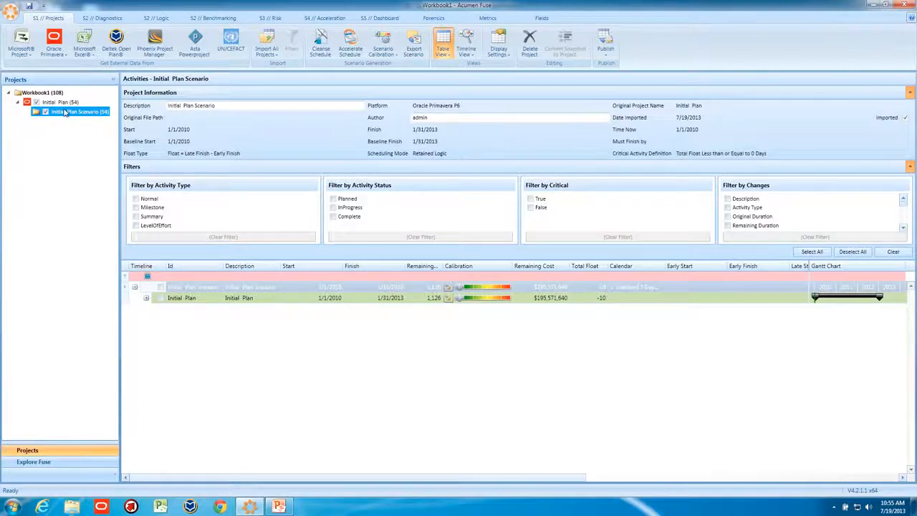
{"action": "mouse_move", "coordinate": [63, 106]}
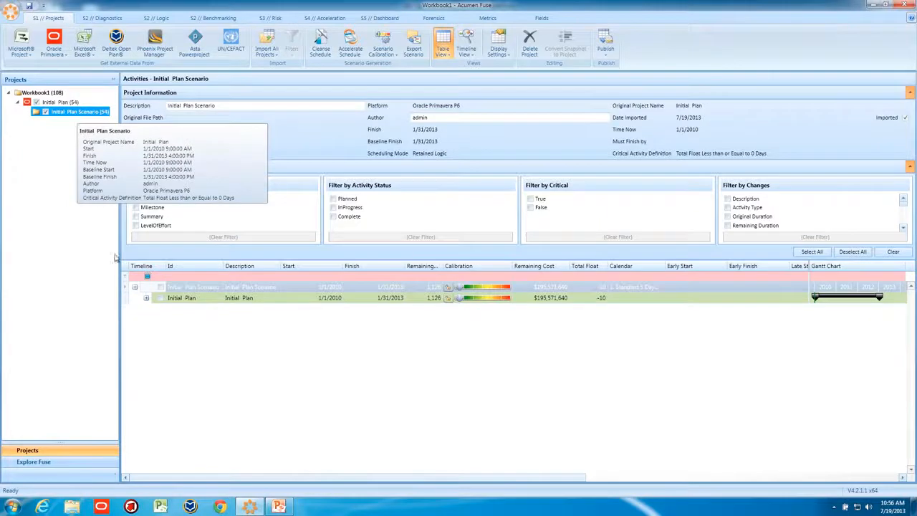
Expand Initial Plan with its Concept and Early Design phases in the scenario's activities table.
{"action": "left_click", "coordinate": [146, 299]}
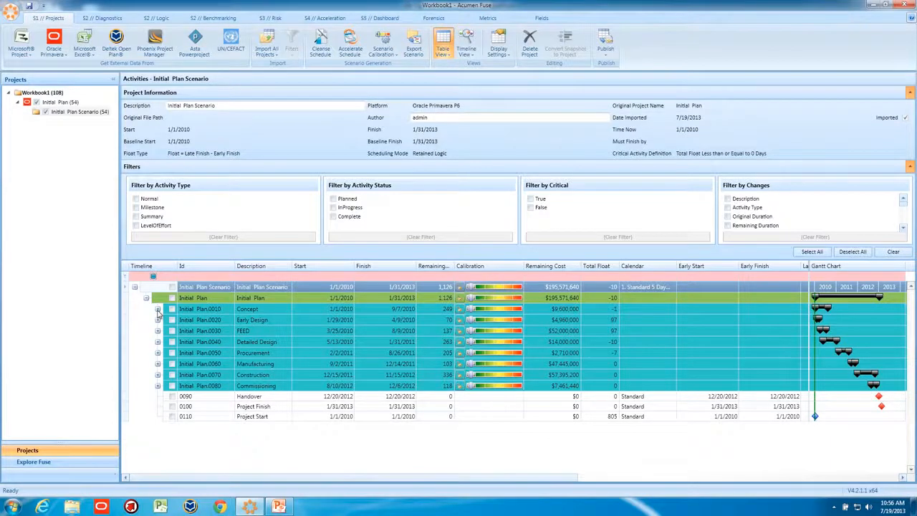
{"action": "left_click", "coordinate": [157, 309]}
{"action": "left_click", "coordinate": [159, 364]}
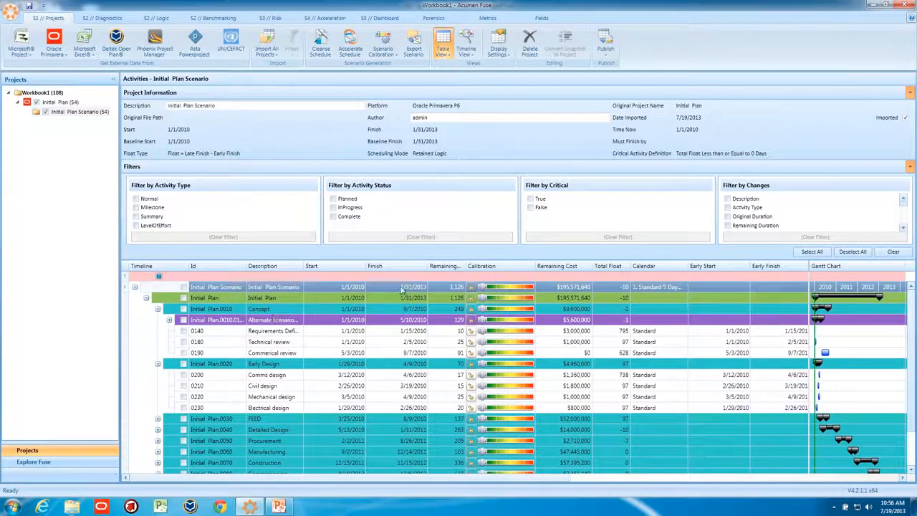
Calibrate the whole scenario through Requires much less time, Requires less time and Requires much more time, ending on Realistic.
{"action": "left_click", "coordinate": [483, 288]}
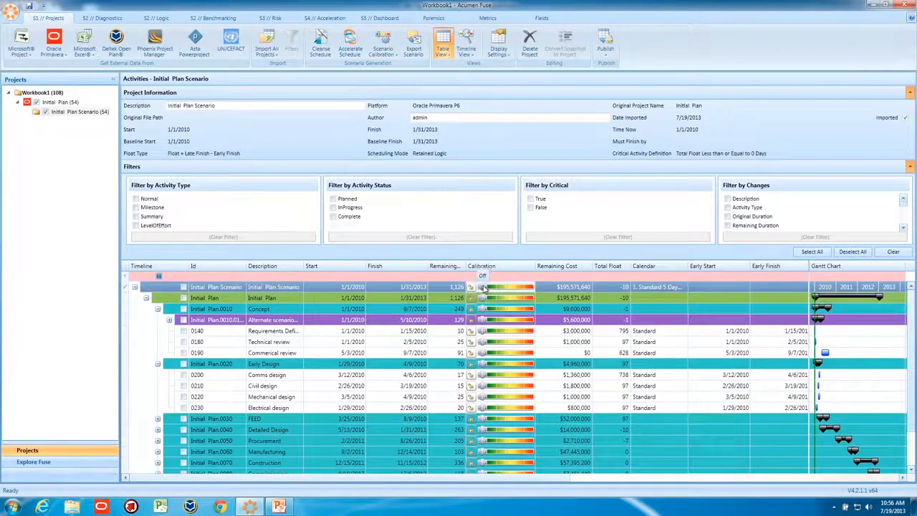
{"action": "left_click_drag", "start_coordinate": [484, 287], "coordinate": [495, 290]}
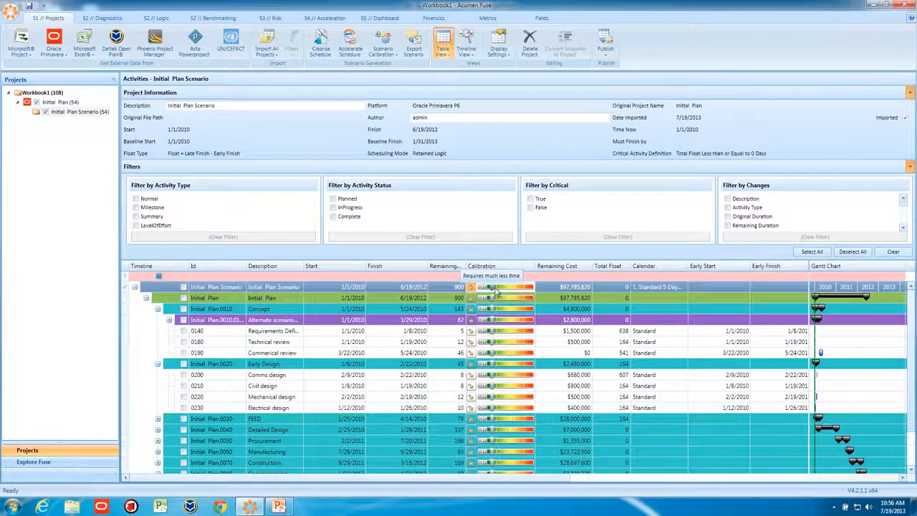
{"action": "left_click_drag", "start_coordinate": [495, 287], "coordinate": [499, 290]}
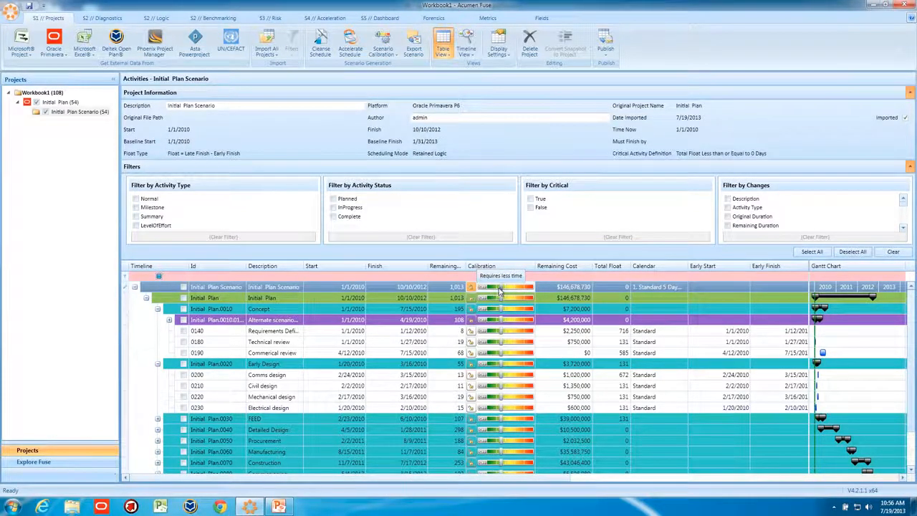
{"action": "left_click", "coordinate": [508, 290]}
{"action": "left_click_drag", "start_coordinate": [509, 290], "coordinate": [530, 289]}
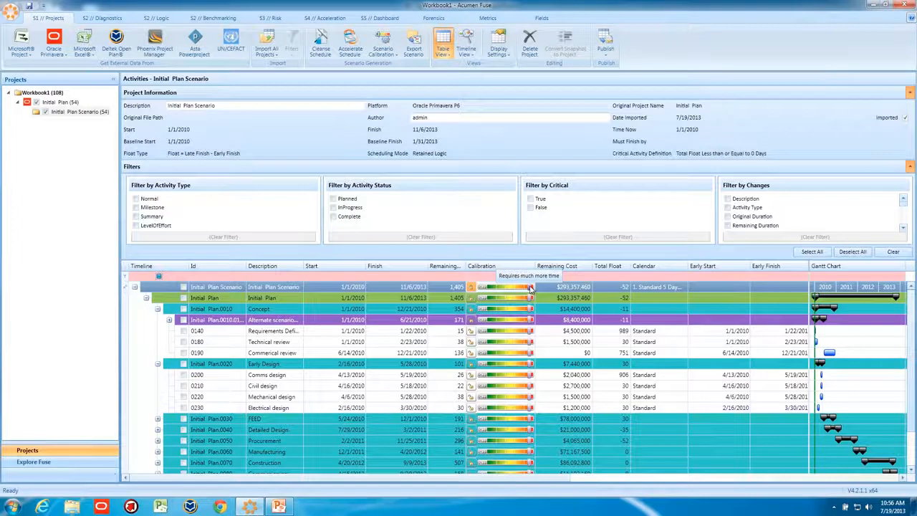
{"action": "left_click_drag", "start_coordinate": [531, 288], "coordinate": [511, 288]}
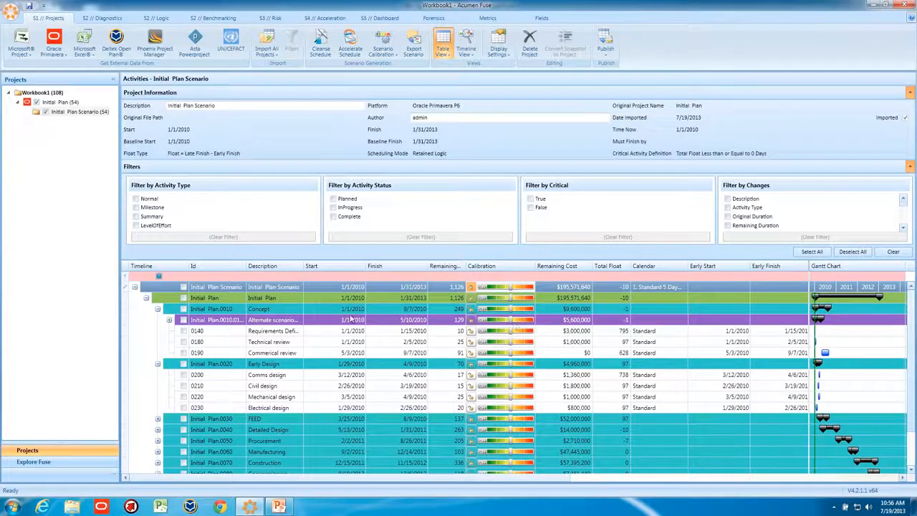
Calibrate the Alternate scenarios group, Civil design and Mechanical design to Requires much more time, and Early Design to Requires much less time.
{"action": "left_click", "coordinate": [168, 323]}
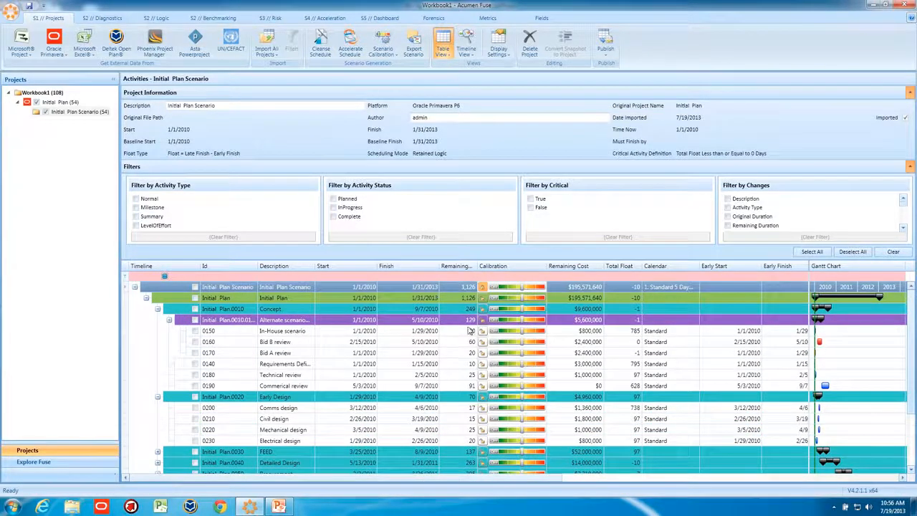
{"action": "left_click_drag", "start_coordinate": [521, 320], "coordinate": [542, 323]}
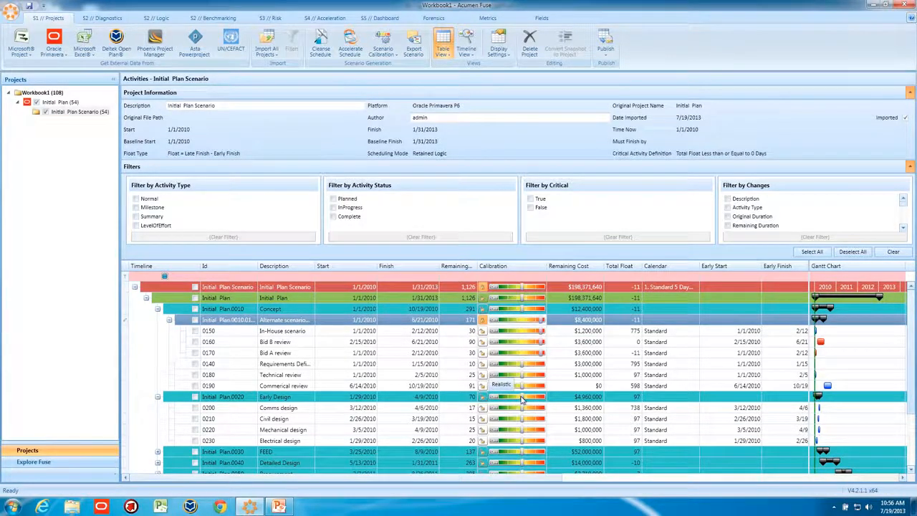
{"action": "left_click_drag", "start_coordinate": [521, 401], "coordinate": [505, 412]}
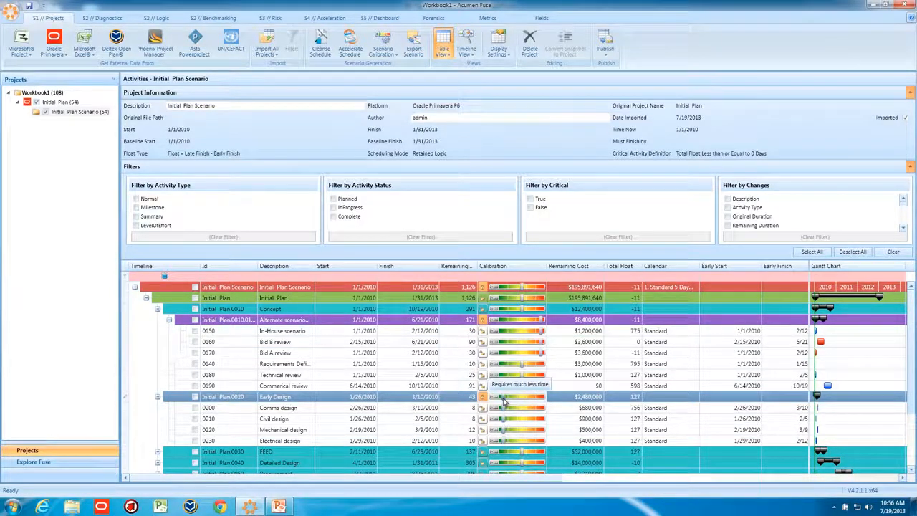
{"action": "left_click_drag", "start_coordinate": [505, 421], "coordinate": [547, 433]}
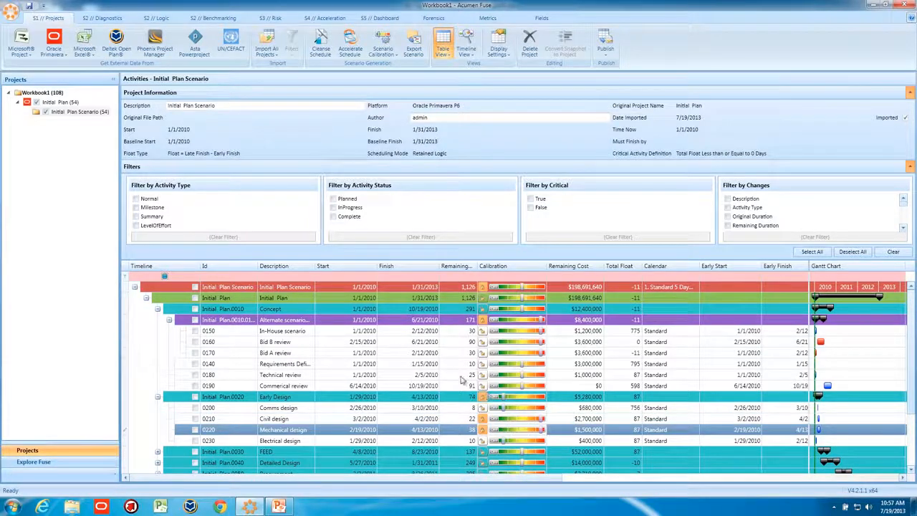
Calibrate FEED and Commissioning to require more time, Manufacturing much less time, and Detailed Design, Procurement and Construction much more time.
{"action": "scroll", "coordinate": [458, 379], "scroll_direction": "down", "scroll_amount": 2}
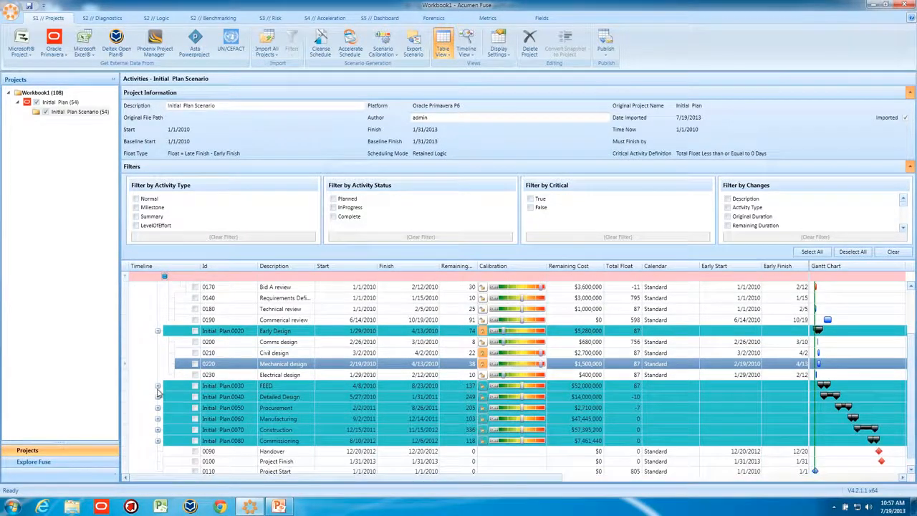
{"action": "scroll", "coordinate": [354, 402], "scroll_direction": "up", "scroll_amount": 2}
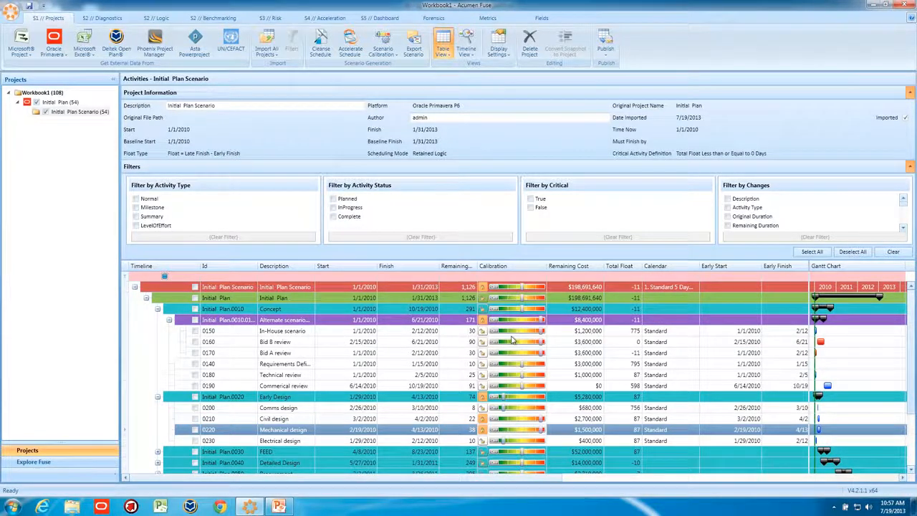
{"action": "mouse_move", "coordinate": [511, 342]}
{"action": "scroll", "coordinate": [452, 346], "scroll_direction": "down", "scroll_amount": 3}
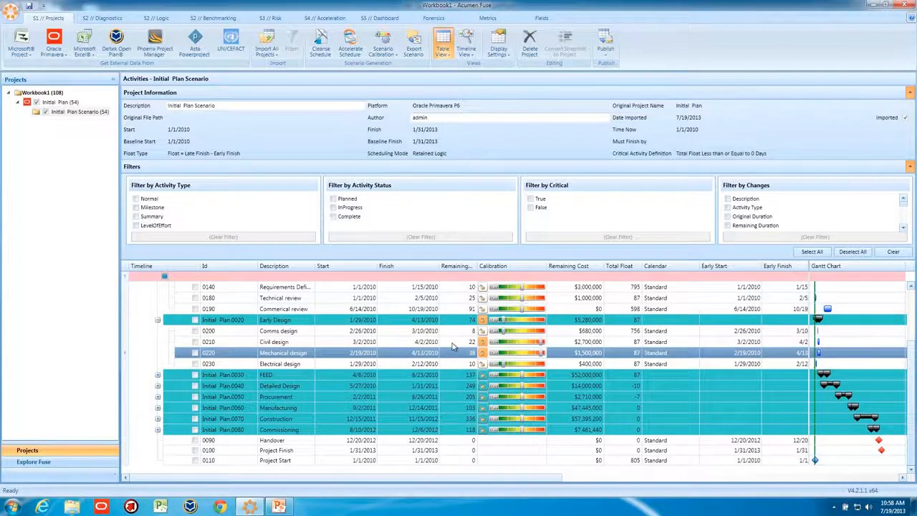
{"action": "left_click_drag", "start_coordinate": [494, 375], "coordinate": [503, 400]}
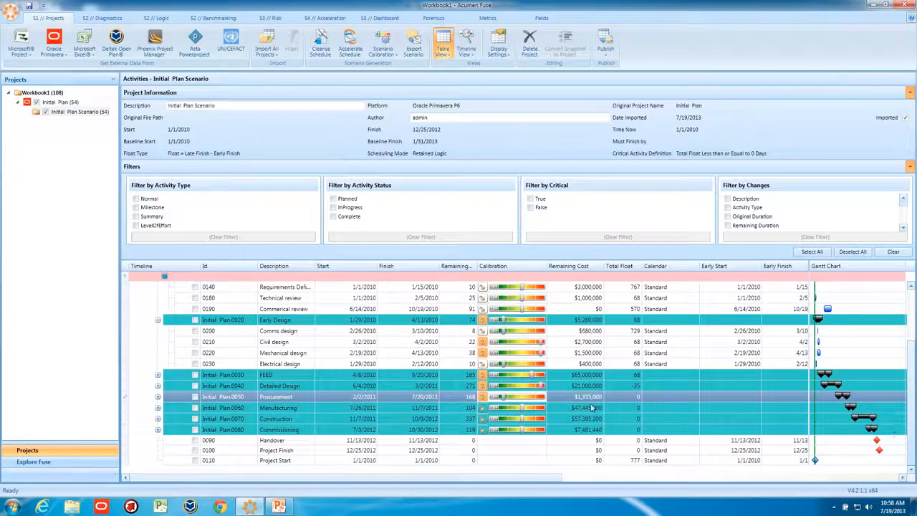
{"action": "left_click_drag", "start_coordinate": [505, 401], "coordinate": [508, 431]}
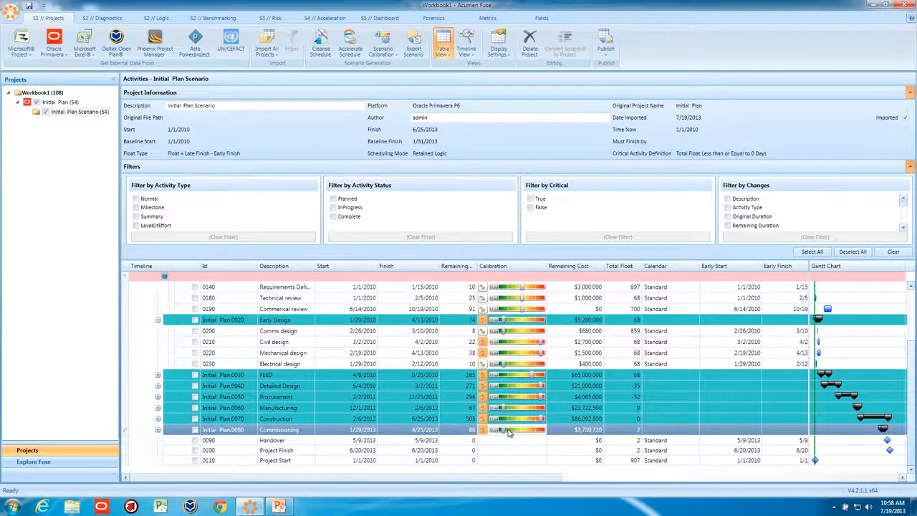
{"action": "left_click_drag", "start_coordinate": [509, 432], "coordinate": [528, 432]}
{"action": "scroll", "coordinate": [512, 391], "scroll_direction": "up", "scroll_amount": 3}
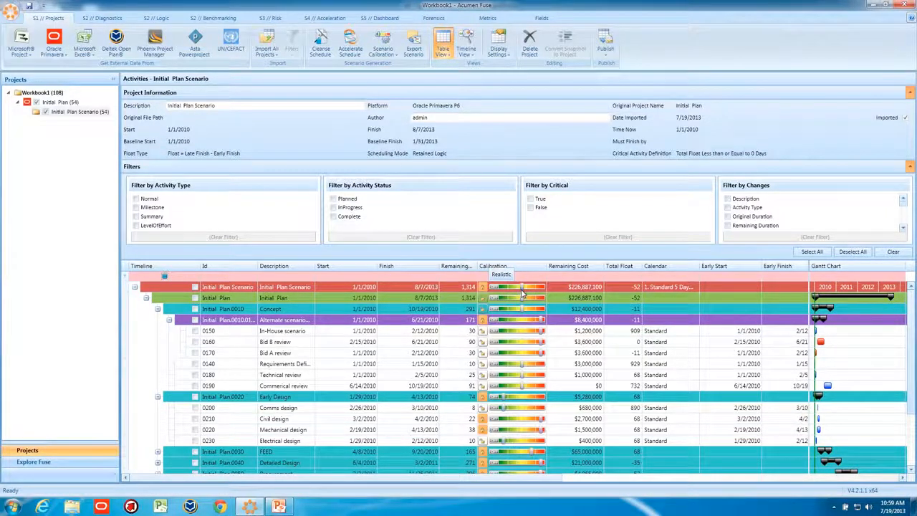
Open the Calibration Template Editor, examine the level names and duration factors, and close it.
{"action": "left_click", "coordinate": [384, 56]}
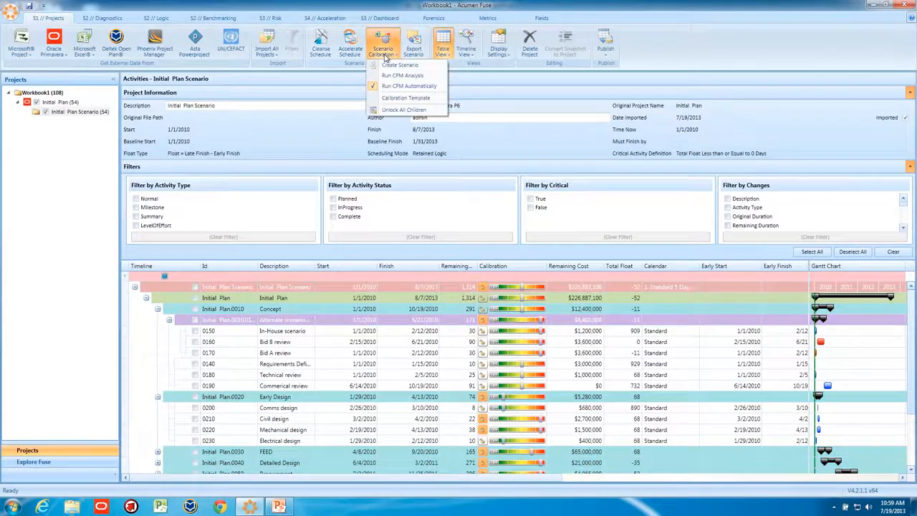
{"action": "left_click", "coordinate": [396, 98]}
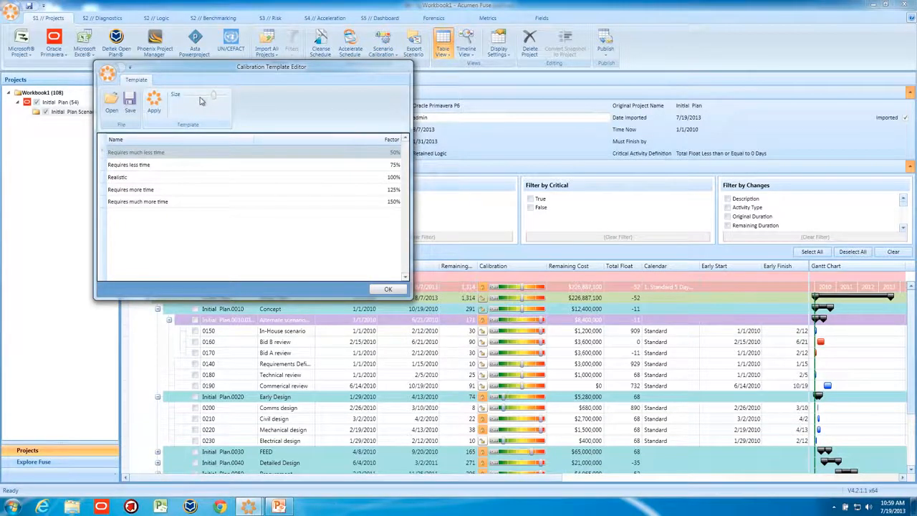
{"action": "left_click", "coordinate": [158, 152]}
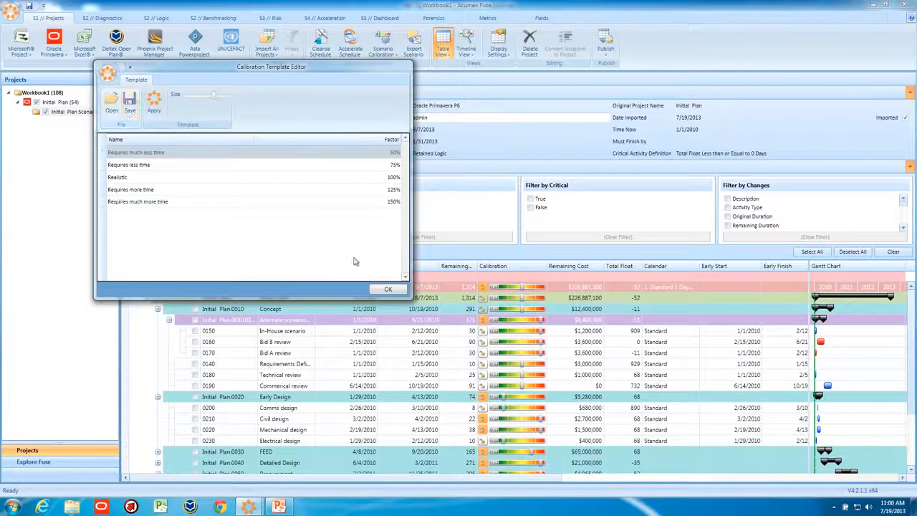
{"action": "left_click", "coordinate": [386, 290]}
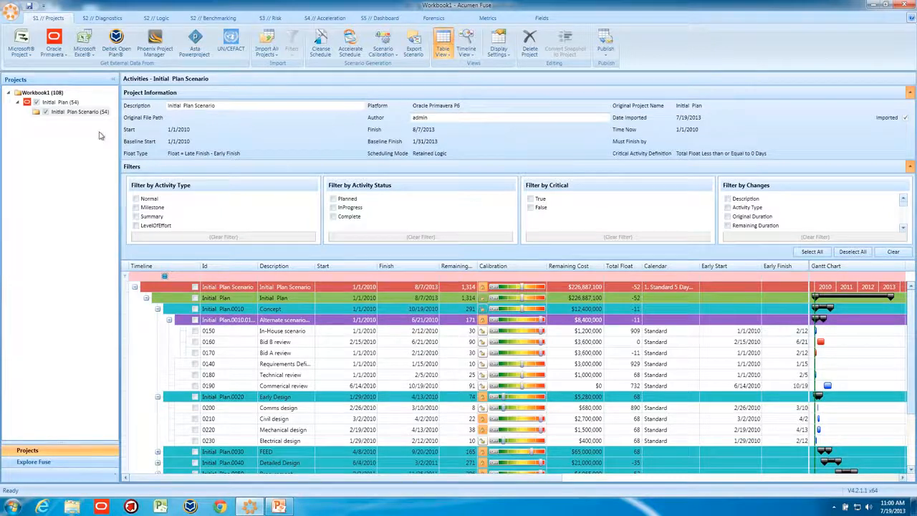
Switch to the 360-Tips and Tricks presentation in PowerPoint and display slide 7, Targeted.
{"action": "left_click", "coordinate": [75, 113]}
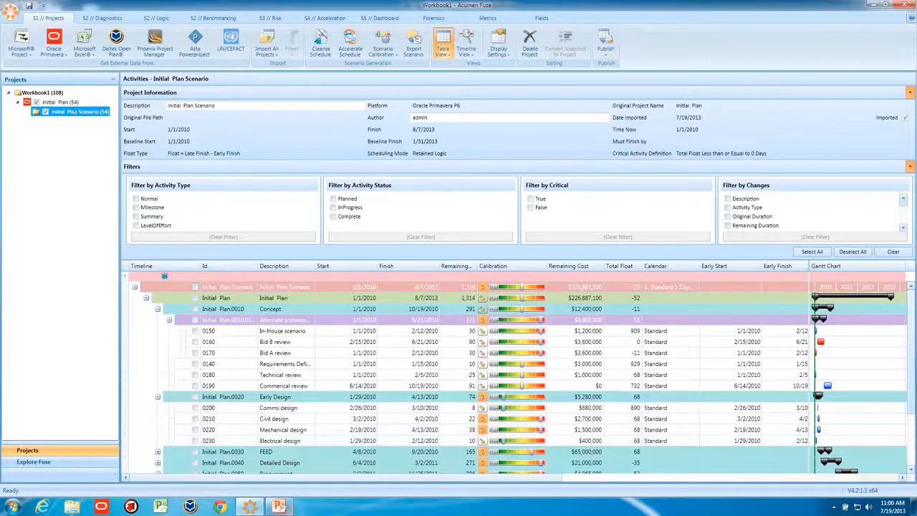
{"action": "left_click", "coordinate": [279, 507]}
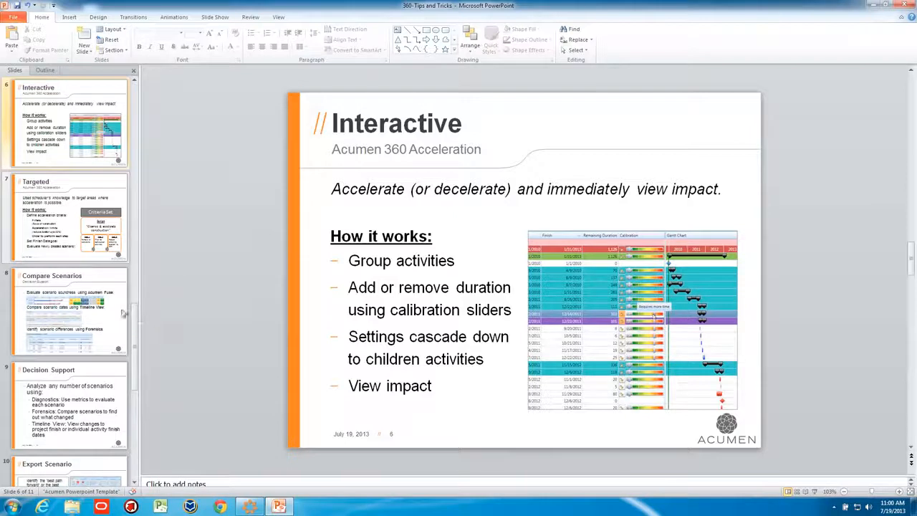
{"action": "left_click", "coordinate": [88, 321]}
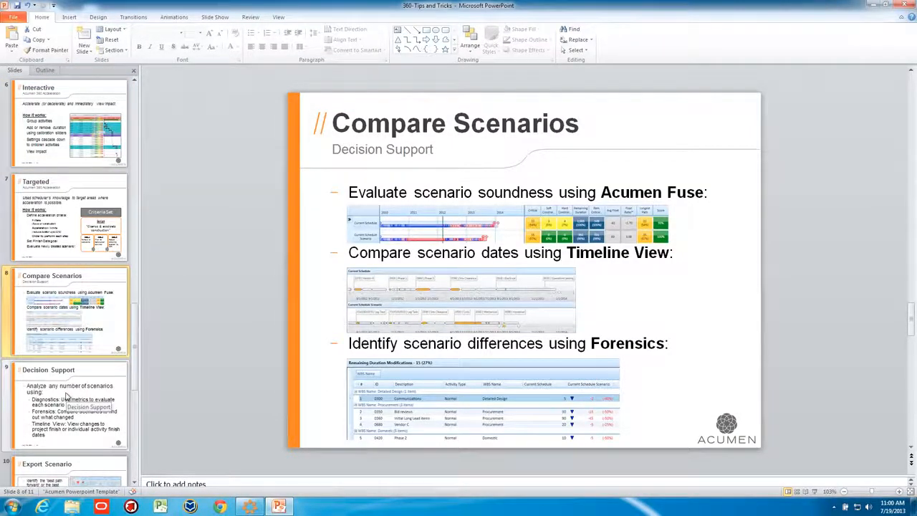
{"action": "left_click", "coordinate": [70, 219]}
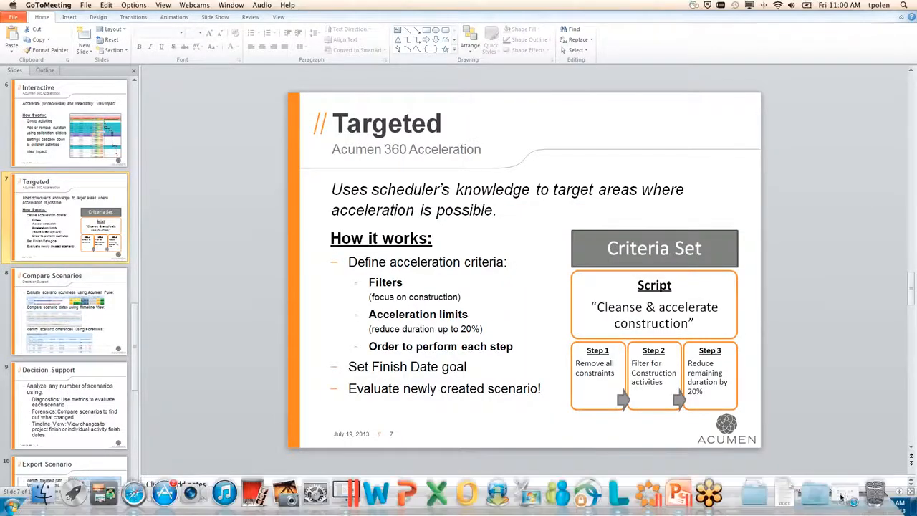
{"action": "left_click", "coordinate": [833, 416]}
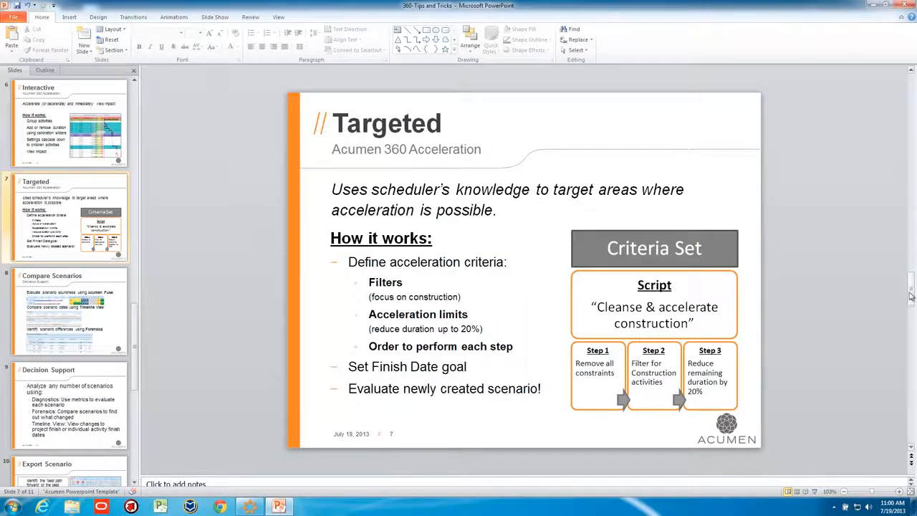
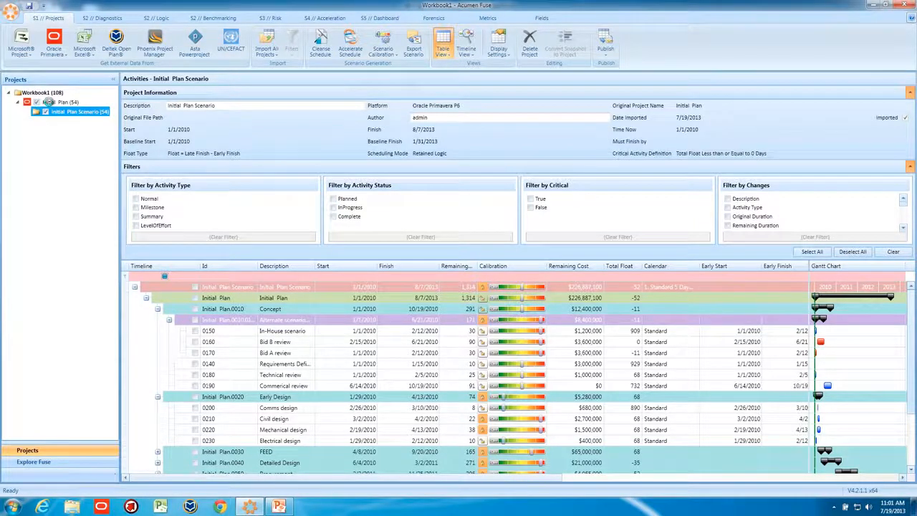
Start accelerating the Initial Plan schedule with removal of both hard and soft constraints enabled.
{"action": "left_click", "coordinate": [49, 101]}
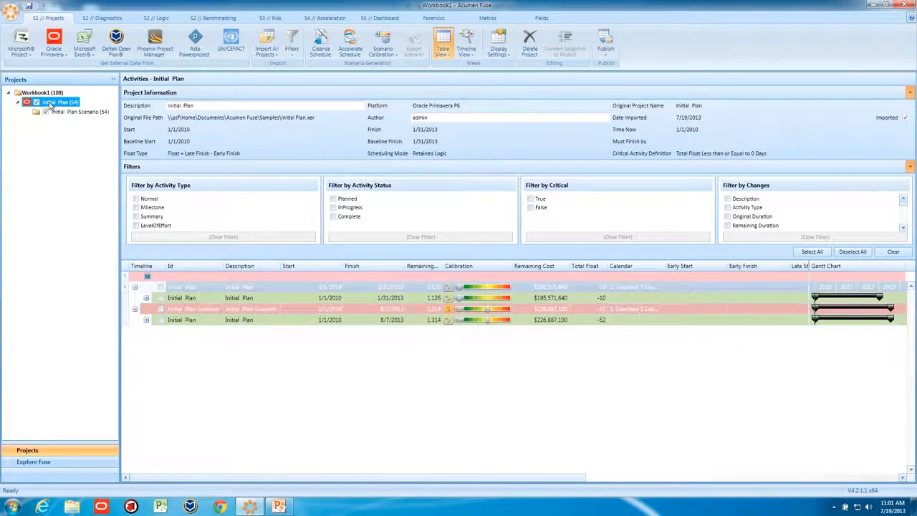
{"action": "left_click", "coordinate": [350, 46]}
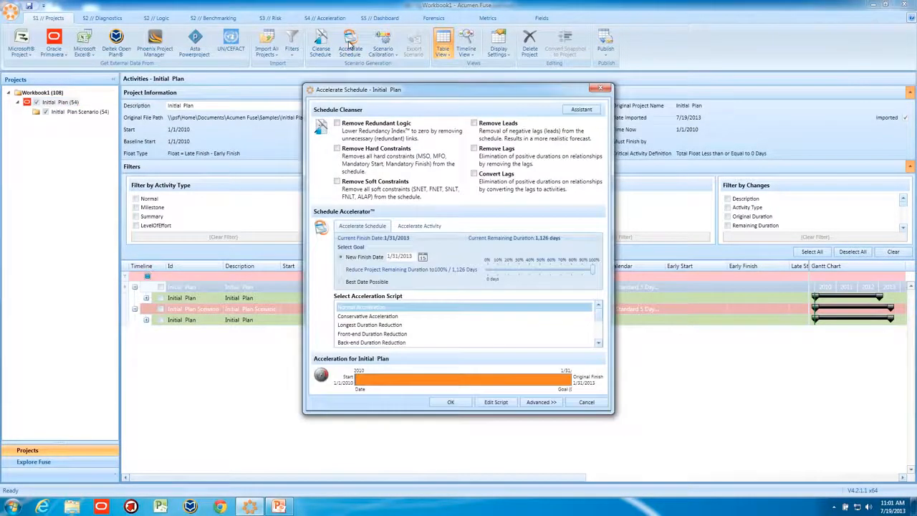
{"action": "left_click_drag", "start_coordinate": [373, 88], "coordinate": [334, 75]}
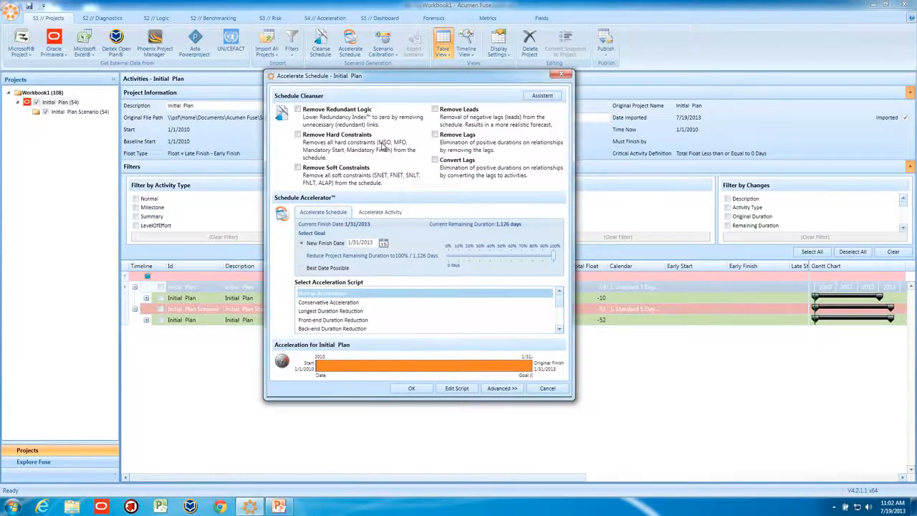
{"action": "left_click", "coordinate": [297, 135]}
{"action": "left_click", "coordinate": [298, 168]}
Run the Normal Acceleration script with a new finish date goal of 7/28/2011 and add the resulting scenario, continuing to Forensics.
{"action": "left_click_drag", "start_coordinate": [553, 257], "coordinate": [504, 263]}
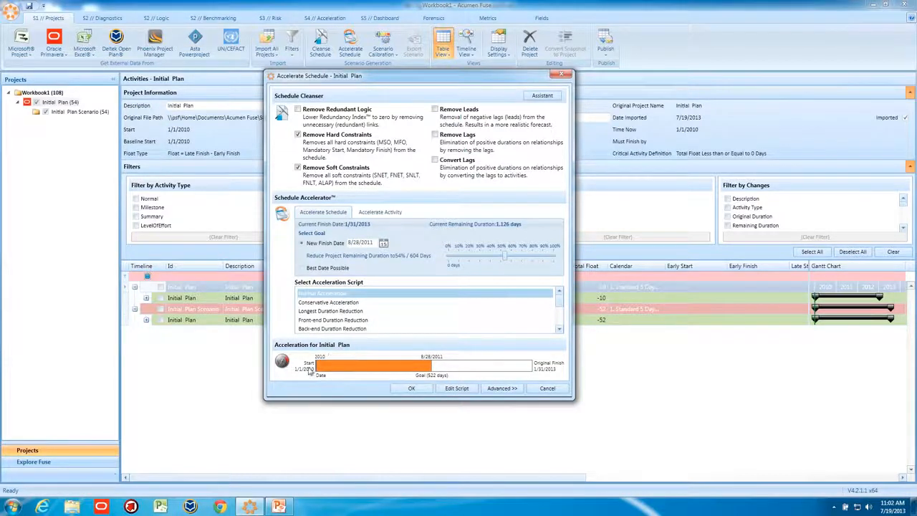
{"action": "left_click_drag", "start_coordinate": [506, 261], "coordinate": [458, 263]}
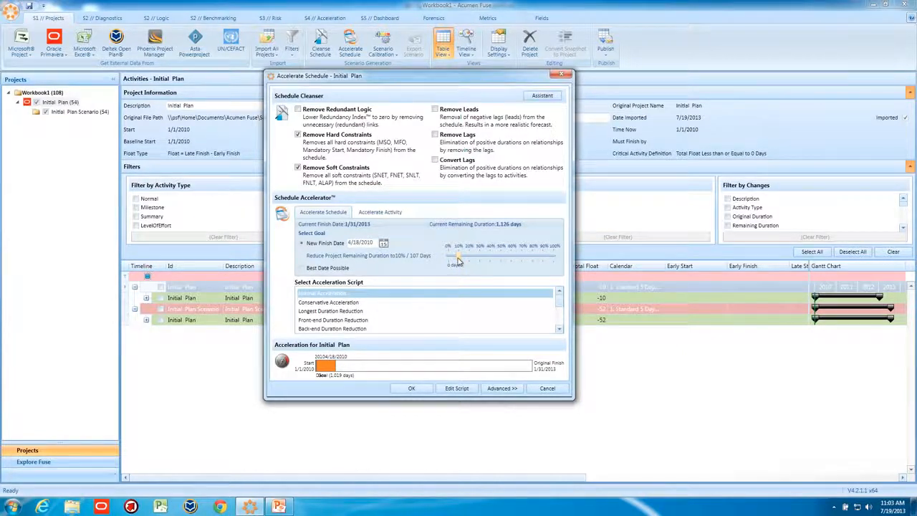
{"action": "left_click_drag", "start_coordinate": [458, 263], "coordinate": [522, 258]}
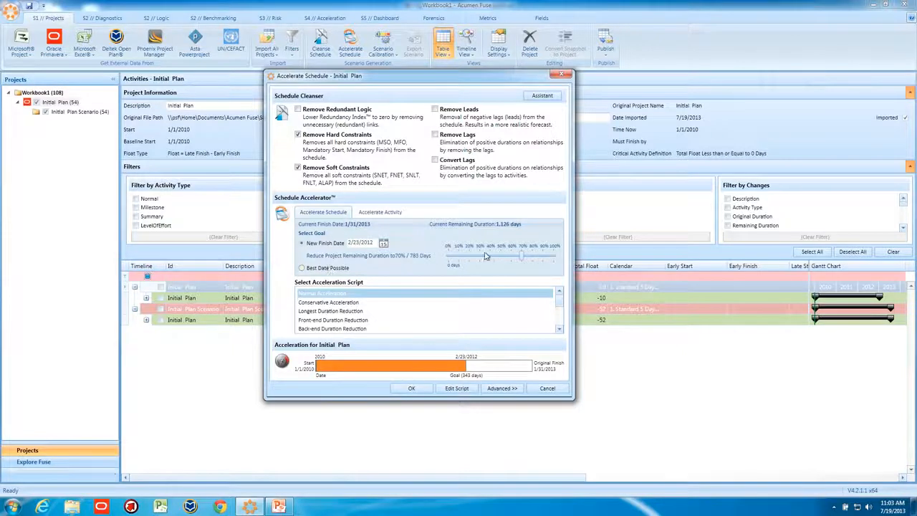
{"action": "left_click_drag", "start_coordinate": [521, 257], "coordinate": [504, 262]}
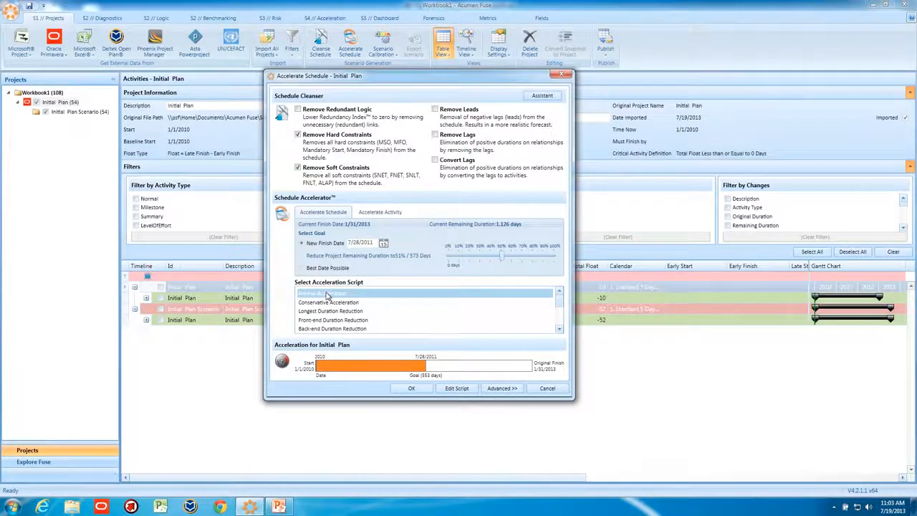
{"action": "left_click", "coordinate": [411, 389]}
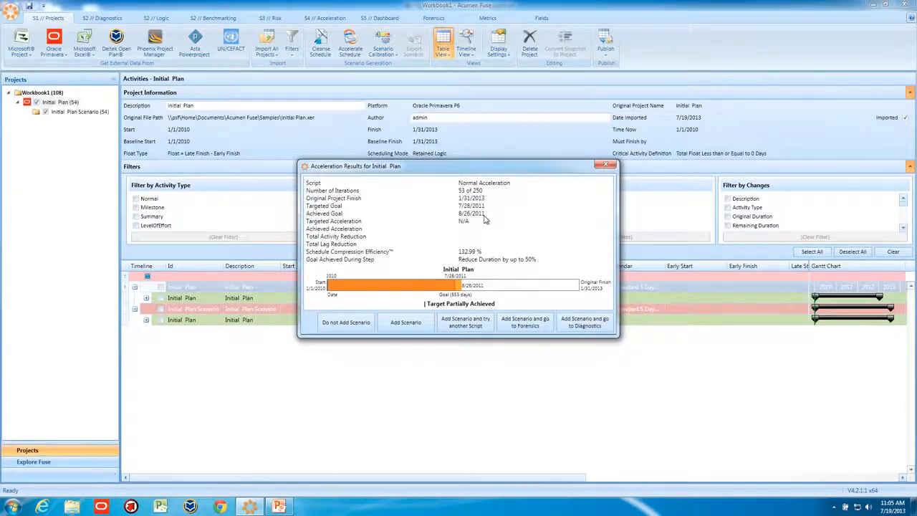
{"action": "left_click", "coordinate": [524, 322]}
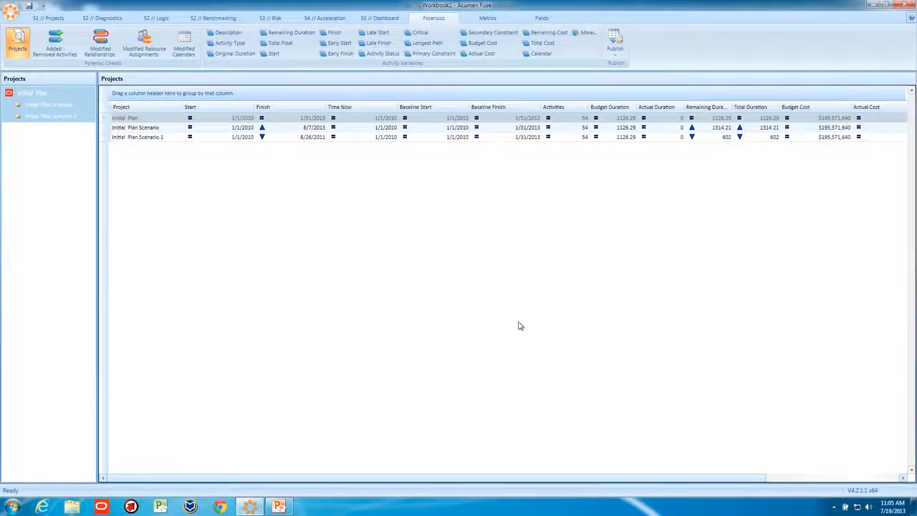
Compare the remaining duration changes across the scenarios and group the activities by WBS Name.
{"action": "left_click", "coordinate": [284, 33]}
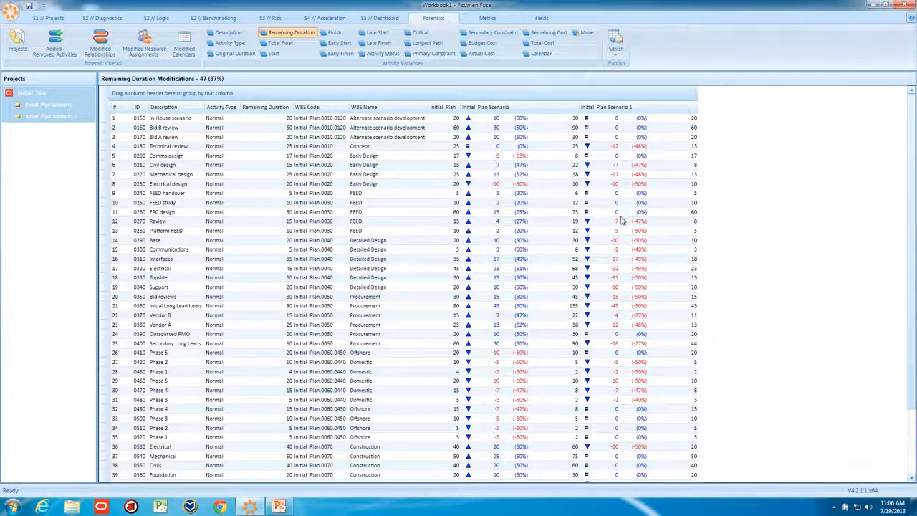
{"action": "scroll", "coordinate": [622, 221], "scroll_direction": "down", "scroll_amount": 3}
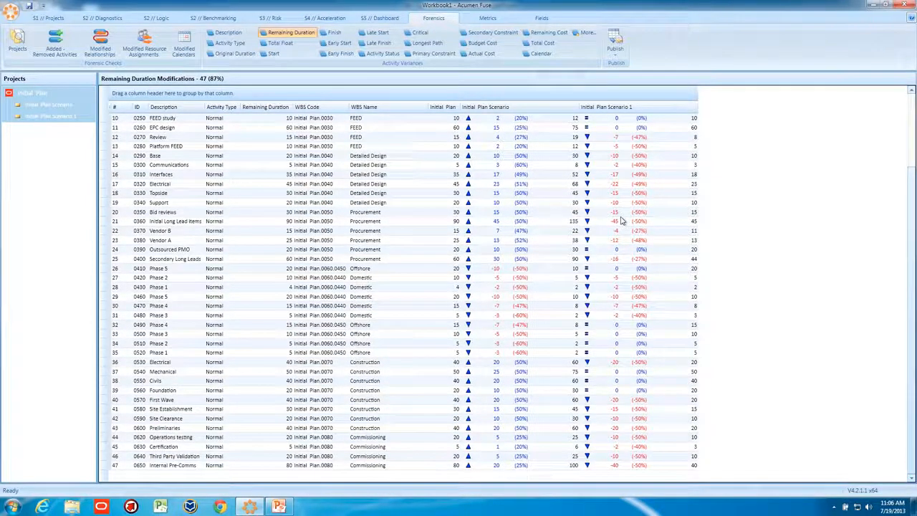
{"action": "scroll", "coordinate": [621, 221], "scroll_direction": "up", "scroll_amount": 3}
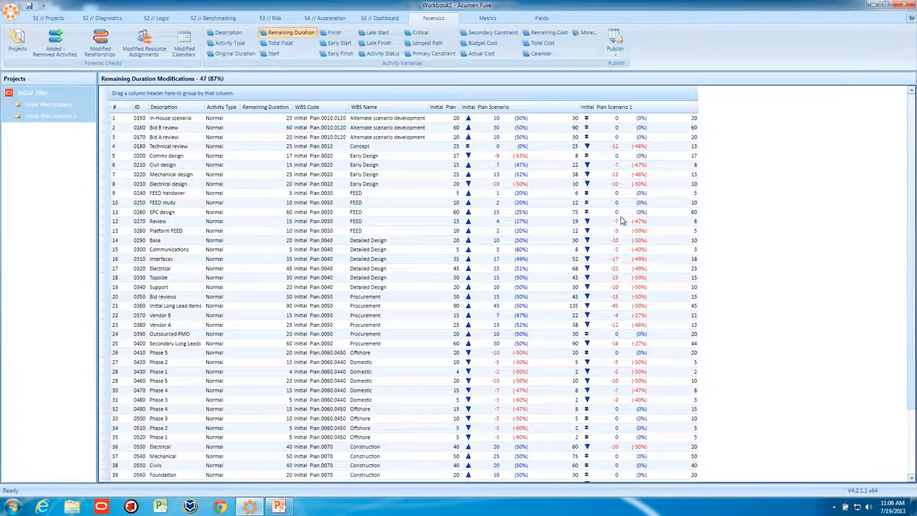
{"action": "left_click_drag", "start_coordinate": [378, 112], "coordinate": [172, 97]}
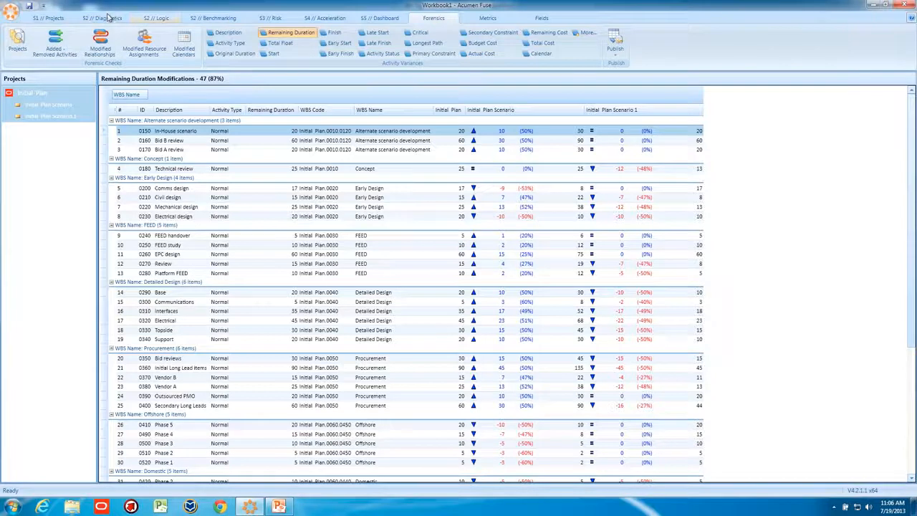
Delete the Initial Plan Scenario from the workbook's projects, keeping Initial Plan Scenario 1.
{"action": "left_click", "coordinate": [54, 19]}
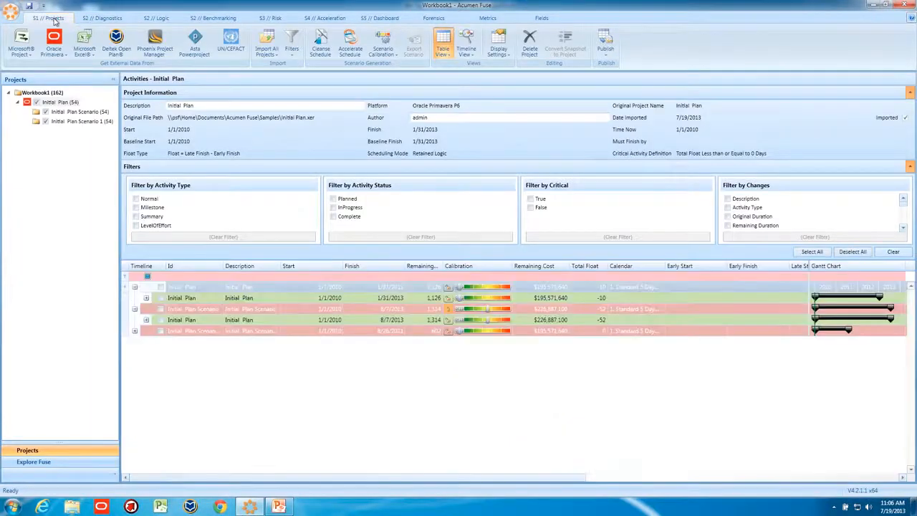
{"action": "left_click", "coordinate": [64, 112]}
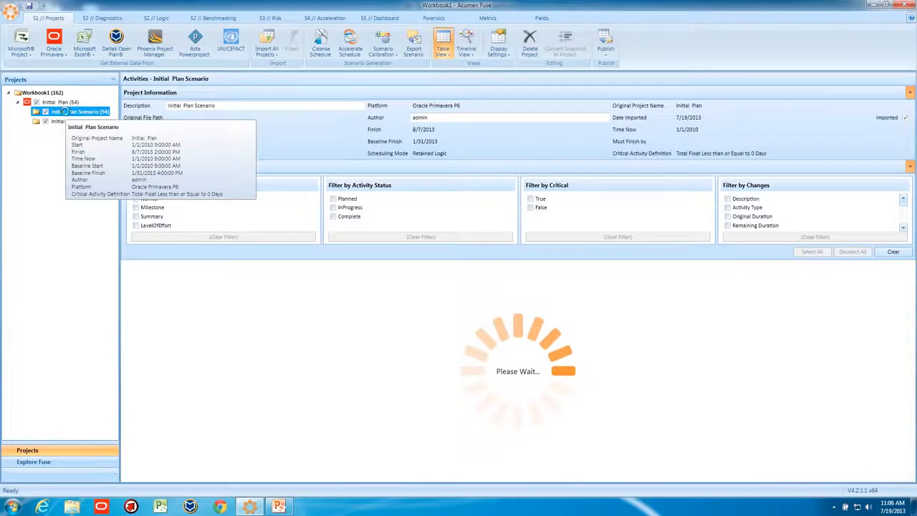
{"action": "right_click", "coordinate": [65, 112]}
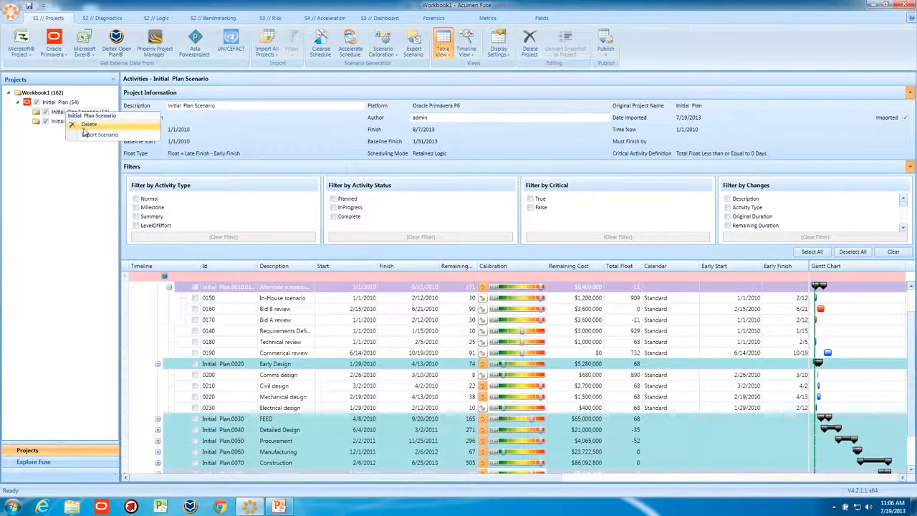
{"action": "left_click", "coordinate": [87, 125]}
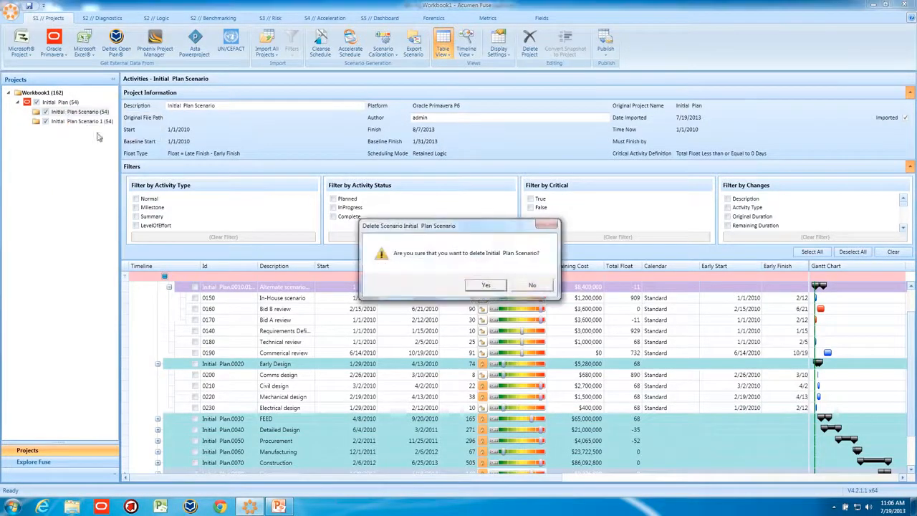
{"action": "left_click", "coordinate": [484, 286]}
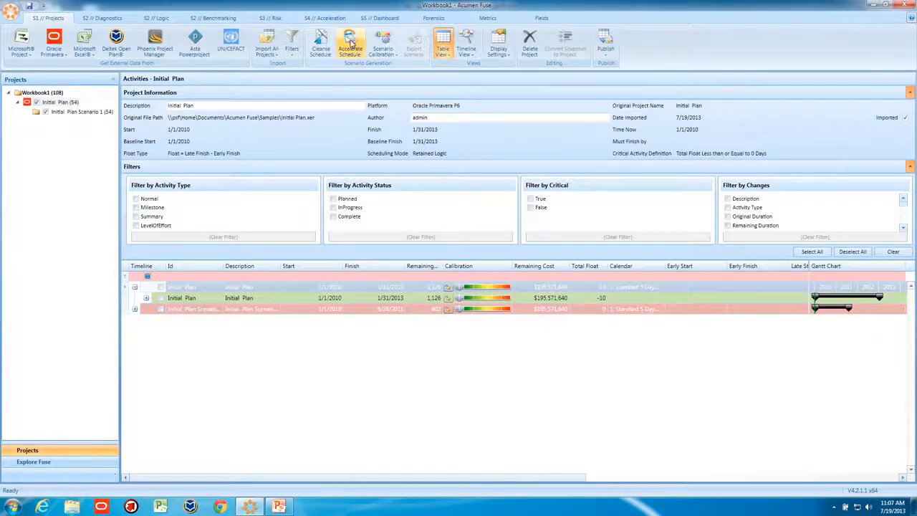
Examine the acceleration scripts offered for accelerating Initial Plan, and leave without running one.
{"action": "left_click", "coordinate": [351, 43]}
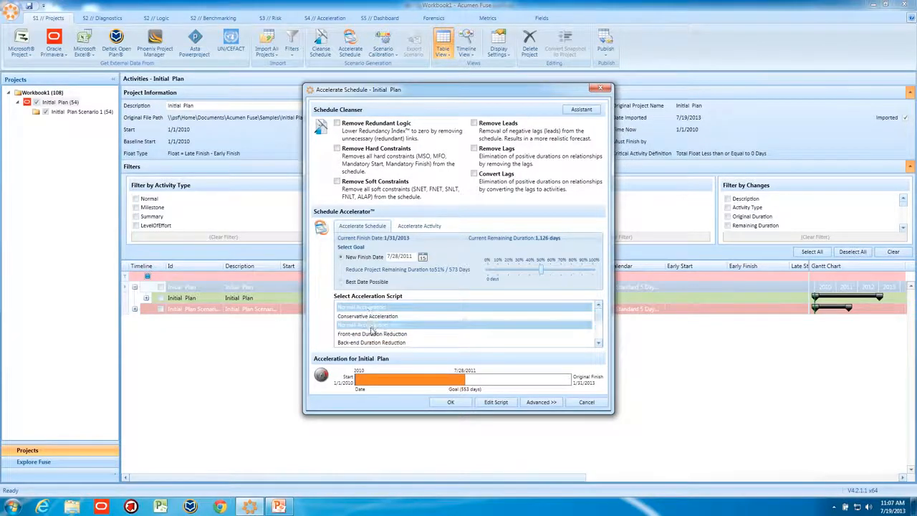
{"action": "left_click", "coordinate": [598, 343]}
{"action": "left_click", "coordinate": [599, 344]}
{"action": "left_click", "coordinate": [599, 344]}
{"action": "left_click", "coordinate": [600, 344]}
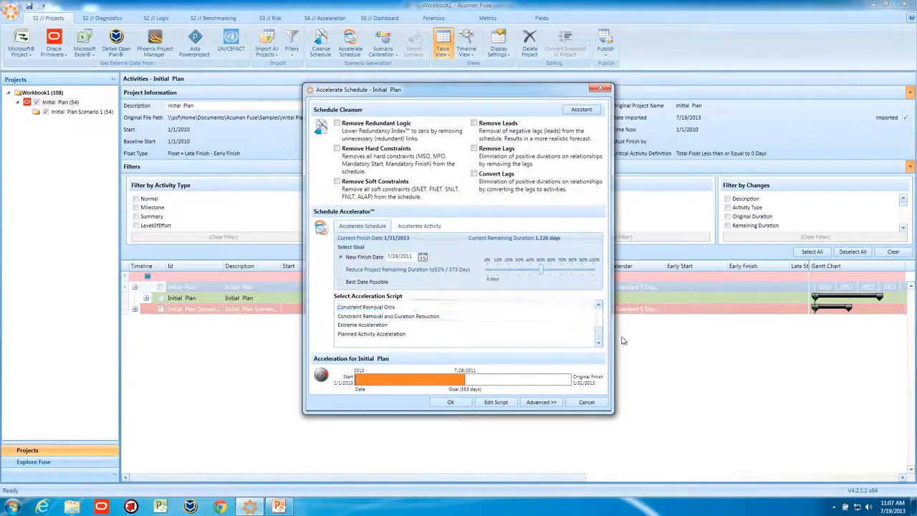
{"action": "left_click", "coordinate": [599, 307]}
{"action": "left_click", "coordinate": [599, 307]}
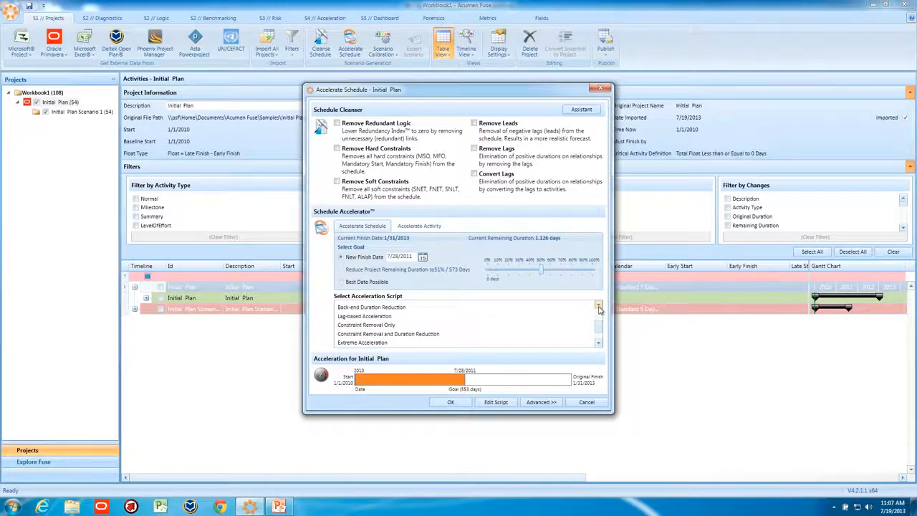
{"action": "left_click", "coordinate": [599, 306]}
{"action": "left_click", "coordinate": [599, 307]}
{"action": "left_click", "coordinate": [598, 307]}
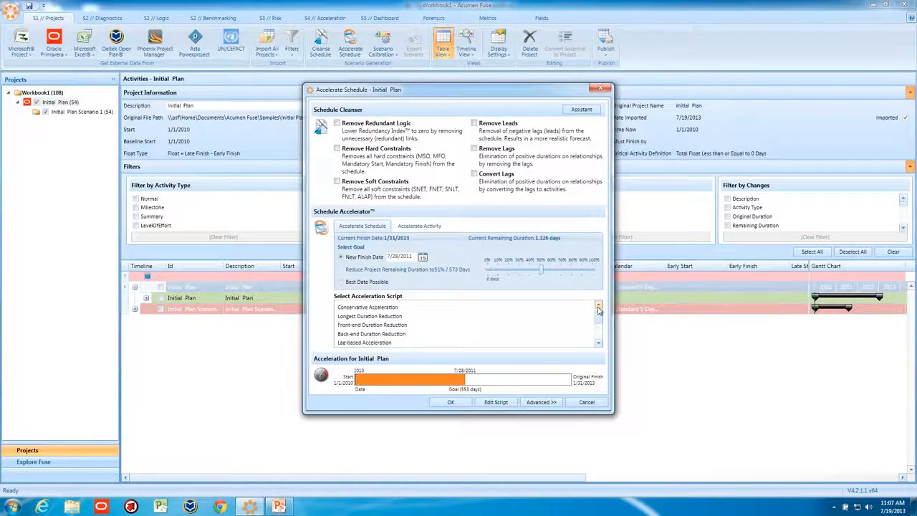
{"action": "left_click", "coordinate": [586, 402]}
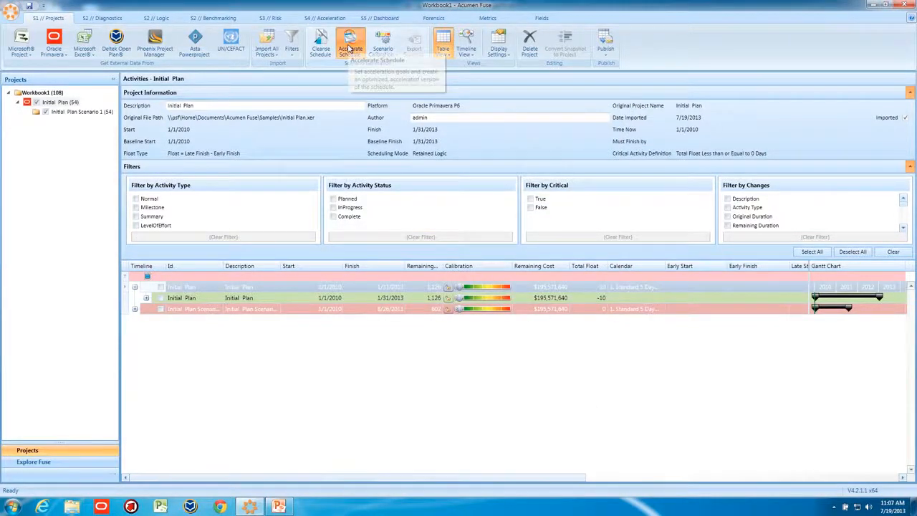
{"action": "left_click", "coordinate": [349, 48]}
{"action": "left_click", "coordinate": [600, 88]}
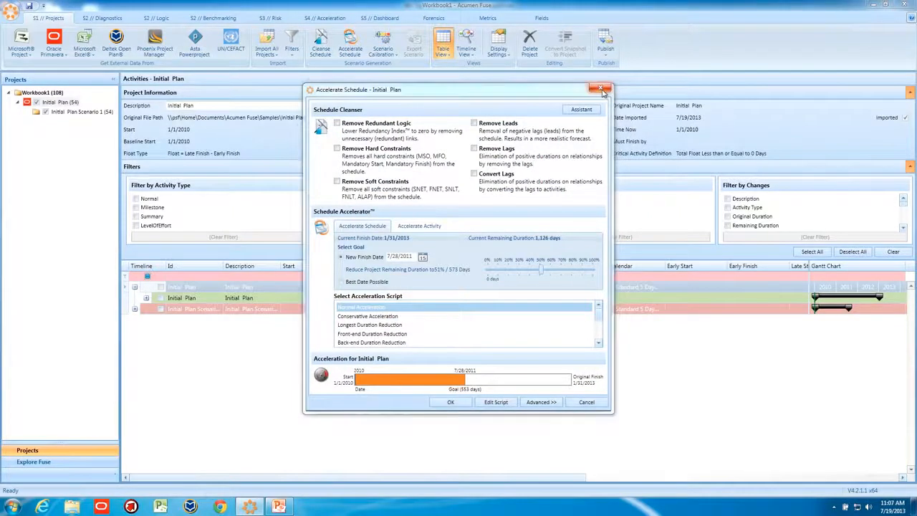
Examine the Normal Acceleration script's step and its ordering options in the acceleration script library, keeping Easiest First.
{"action": "left_click", "coordinate": [325, 19]}
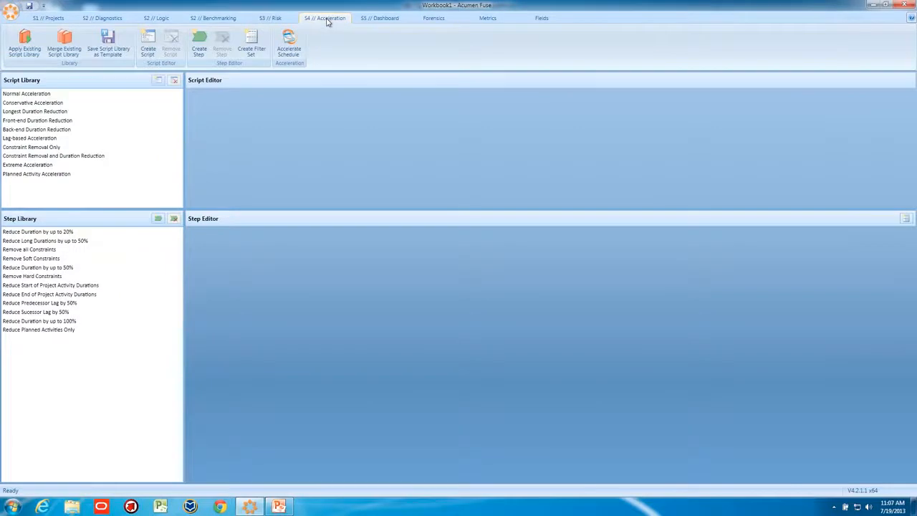
{"action": "left_click", "coordinate": [38, 94]}
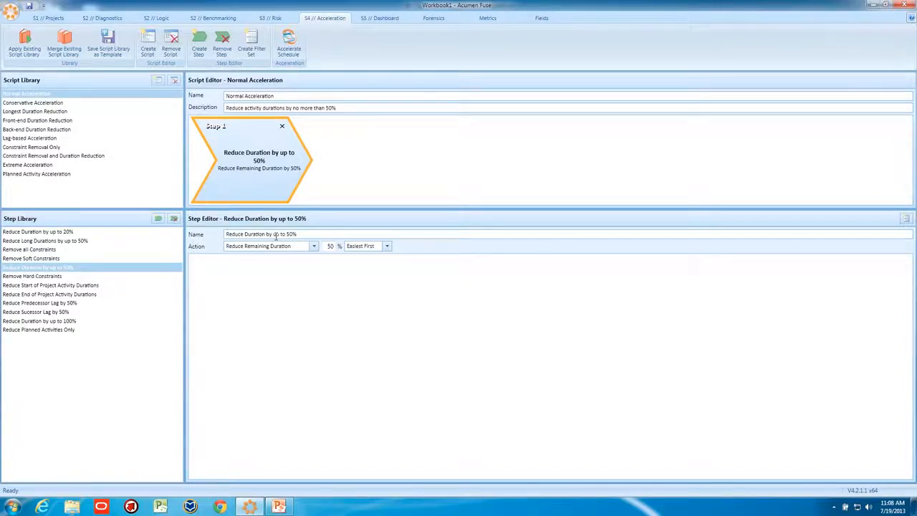
{"action": "left_click", "coordinate": [385, 246]}
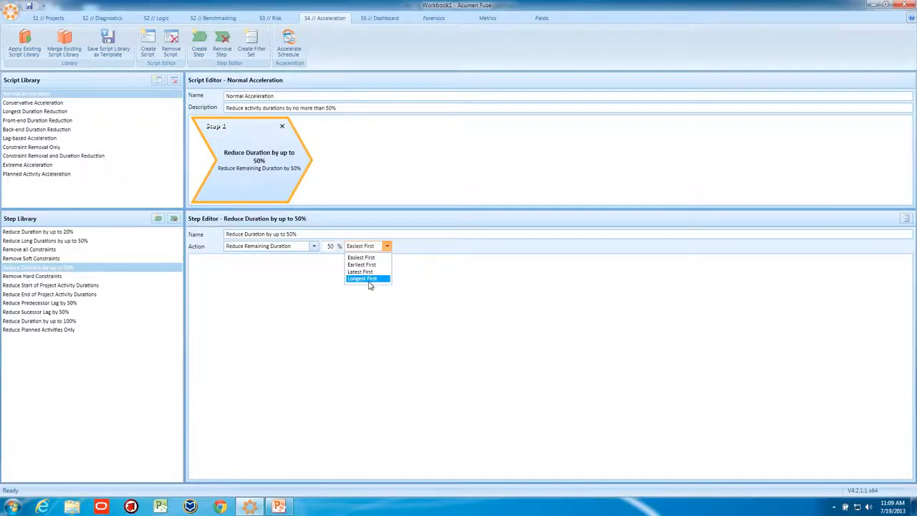
{"action": "left_click", "coordinate": [365, 257]}
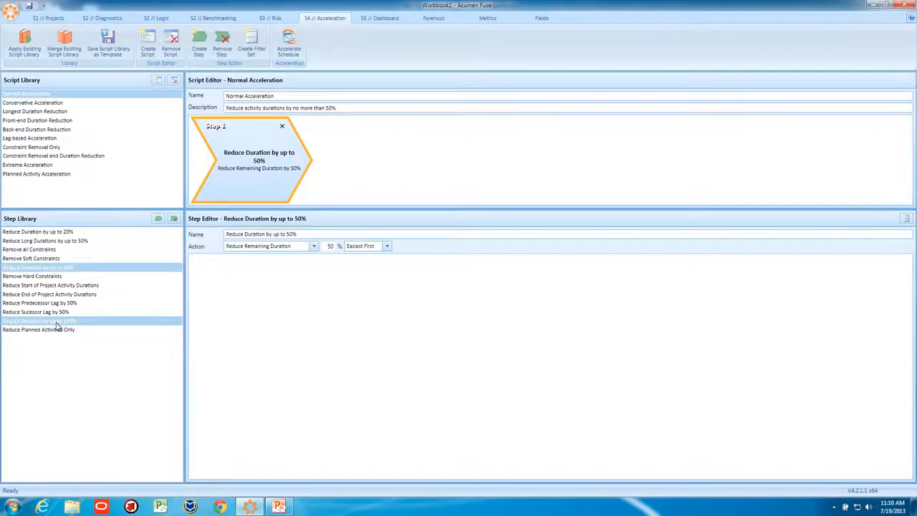
Examine the steps of the Back-end Duration Reduction, Lag-based Acceleration, Constraint Removal Only, Constraint Removal and Duration Reduction, and Extreme Acceleration scripts.
{"action": "left_click", "coordinate": [55, 129]}
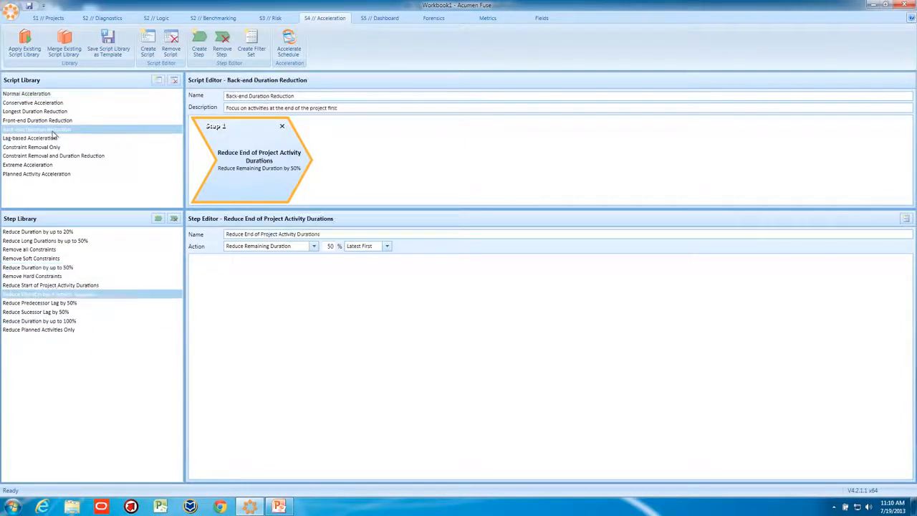
{"action": "left_click", "coordinate": [48, 139]}
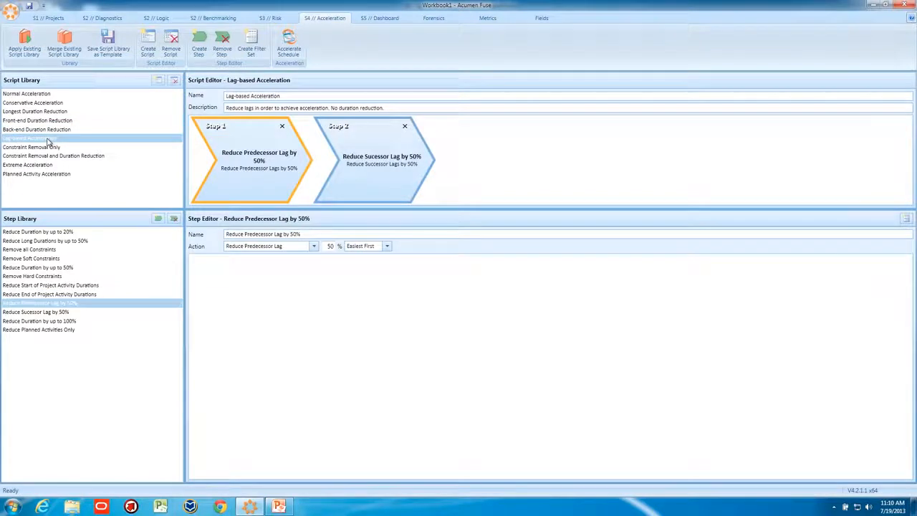
{"action": "left_click", "coordinate": [45, 148]}
{"action": "left_click", "coordinate": [45, 156]}
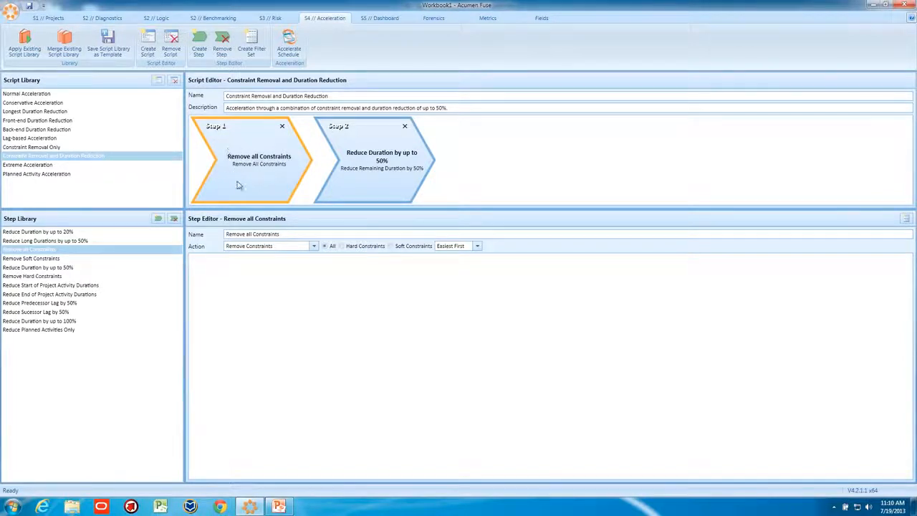
{"action": "left_click", "coordinate": [362, 174]}
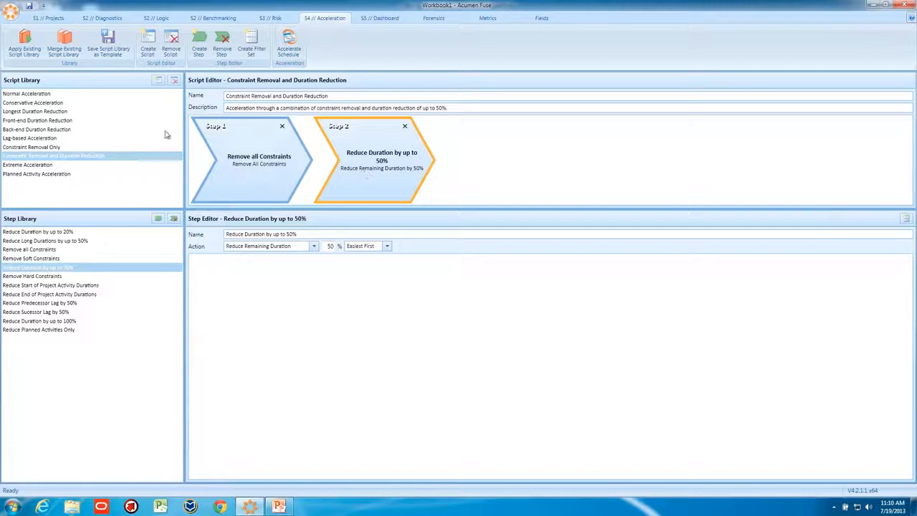
{"action": "left_click", "coordinate": [43, 166]}
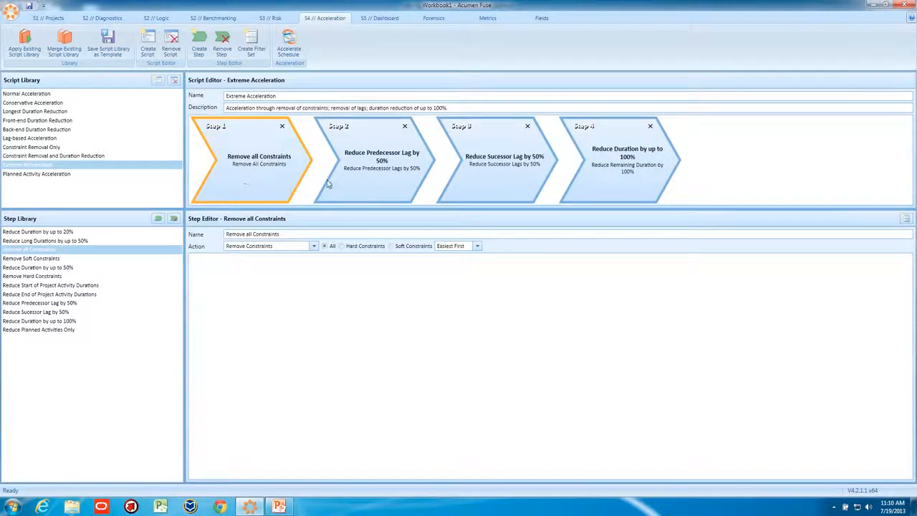
{"action": "left_click", "coordinate": [357, 176]}
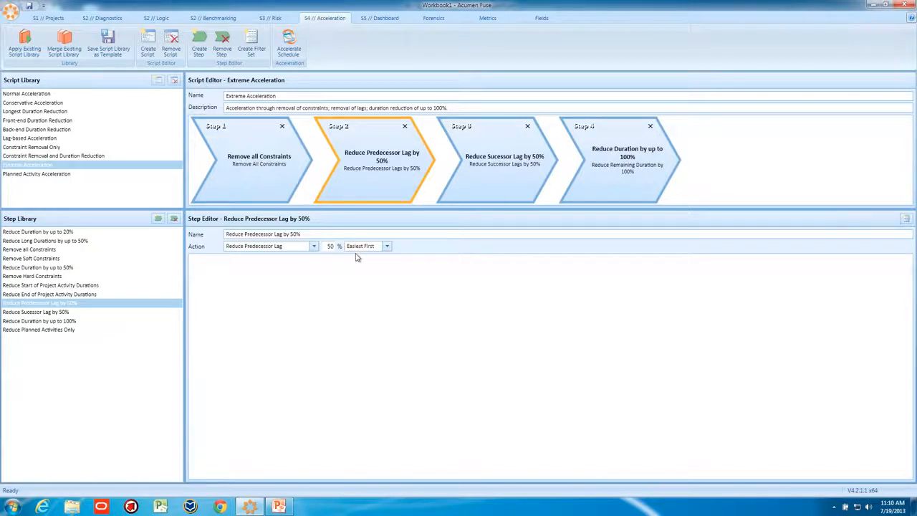
Examine the Successor Lag and Duration steps of the Extreme Acceleration script and the filtered step of the Planned Activity Acceleration script.
{"action": "left_click", "coordinate": [496, 168]}
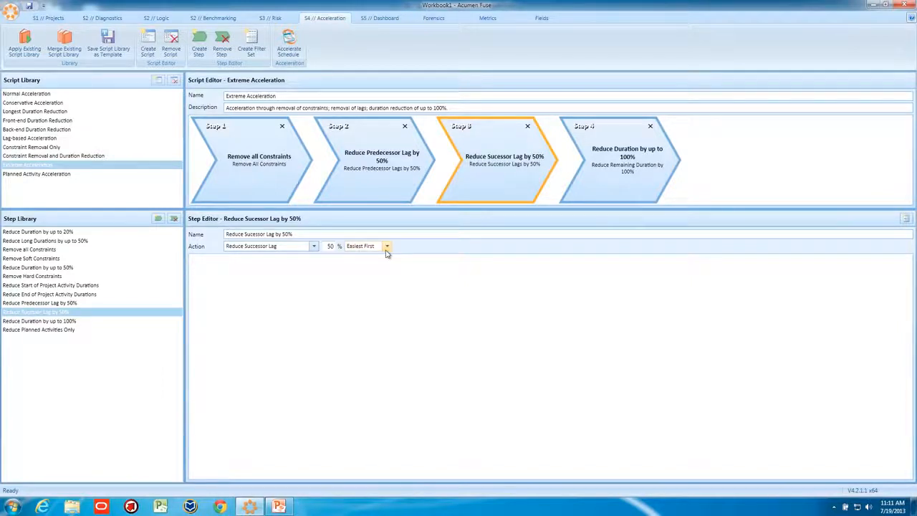
{"action": "left_click", "coordinate": [591, 166]}
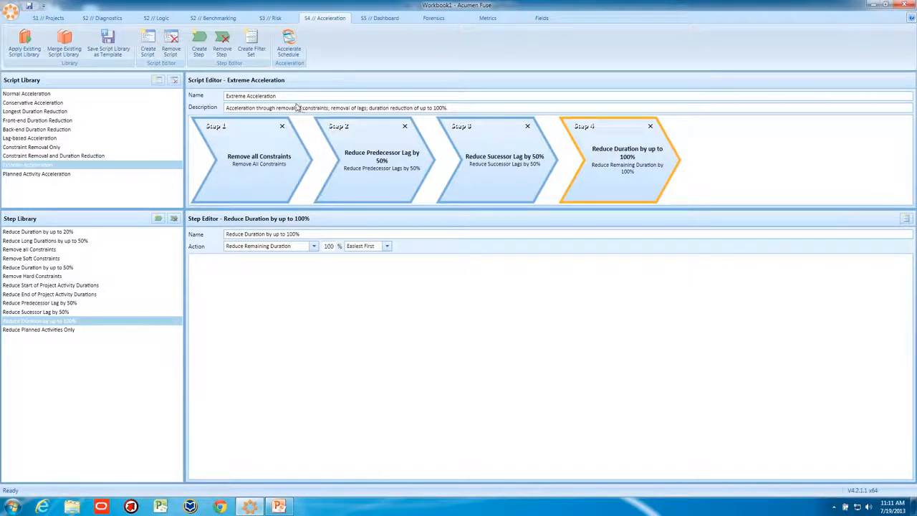
{"action": "left_click", "coordinate": [41, 174]}
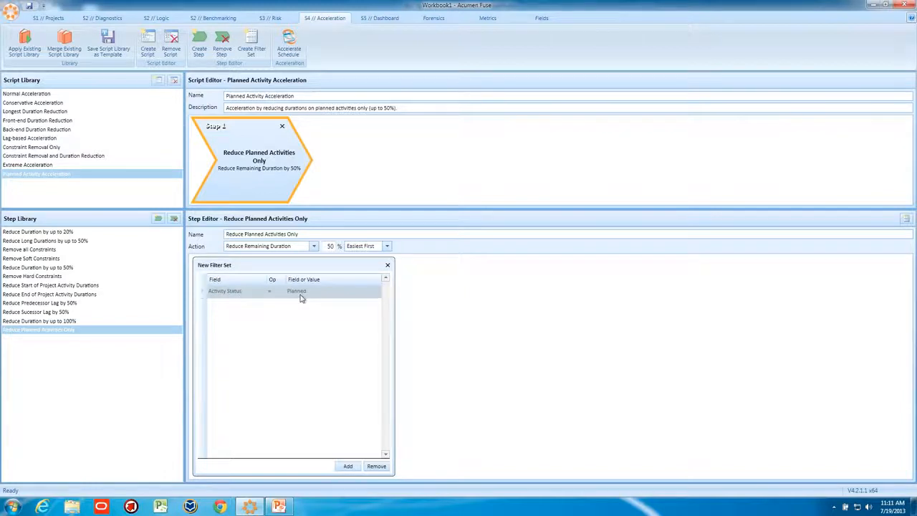
Add a filter set to the Normal Acceleration script's duration step, limiting it to activities whose Location equals New Jersey.
{"action": "left_click", "coordinate": [37, 94]}
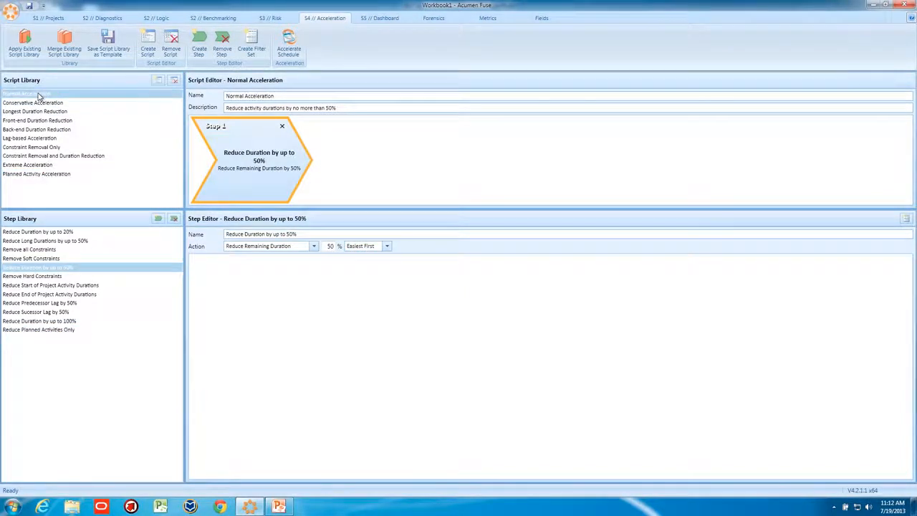
{"action": "left_click", "coordinate": [251, 43]}
{"action": "left_click", "coordinate": [348, 466]}
{"action": "left_click", "coordinate": [263, 293]}
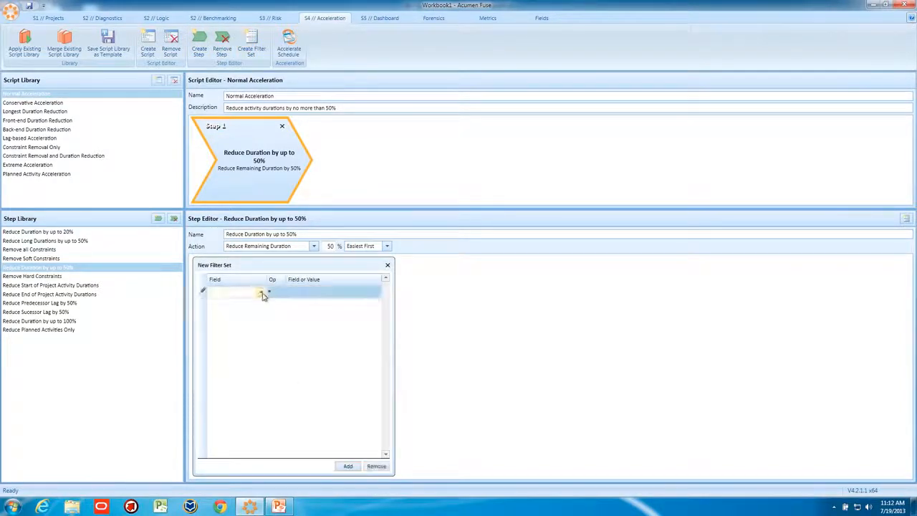
{"action": "left_click", "coordinate": [260, 292]}
{"action": "left_click_drag", "start_coordinate": [292, 316], "coordinate": [298, 349]}
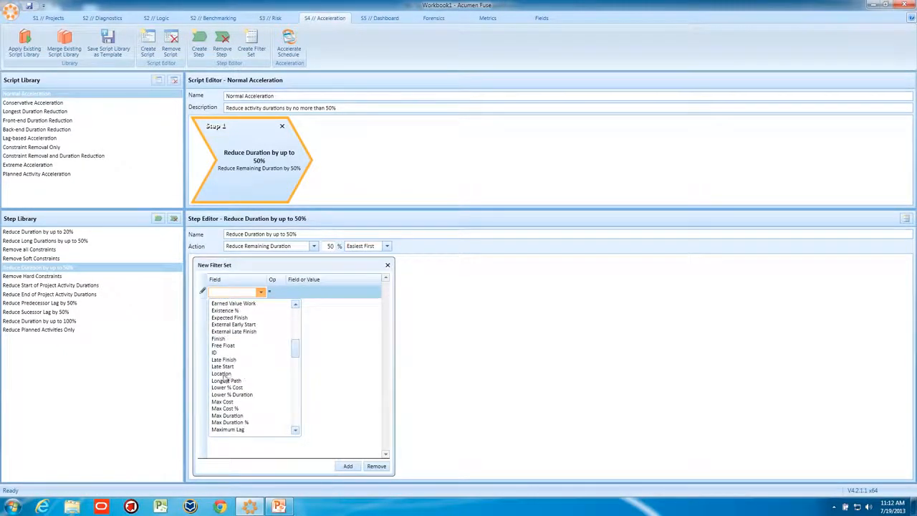
{"action": "left_click", "coordinate": [222, 373]}
{"action": "left_click", "coordinate": [272, 292]}
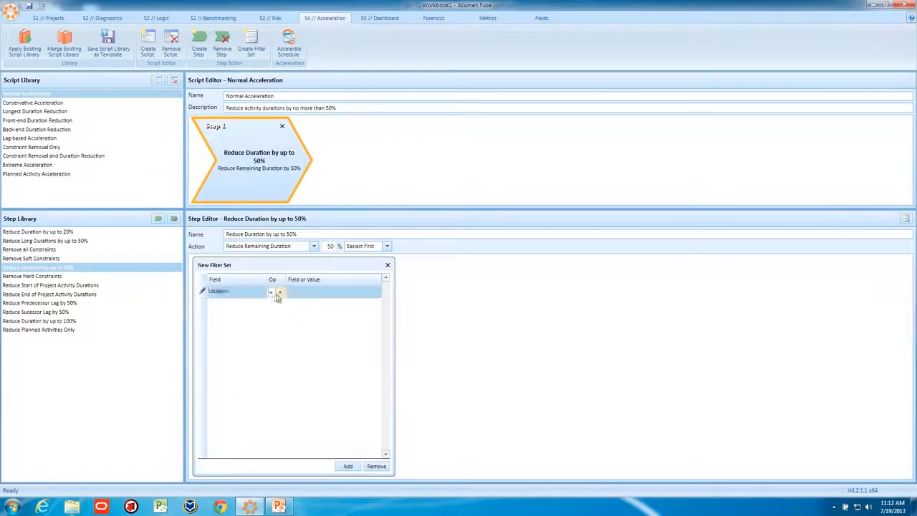
{"action": "left_click", "coordinate": [280, 293]}
{"action": "left_click", "coordinate": [283, 304]}
{"action": "left_click", "coordinate": [307, 292]}
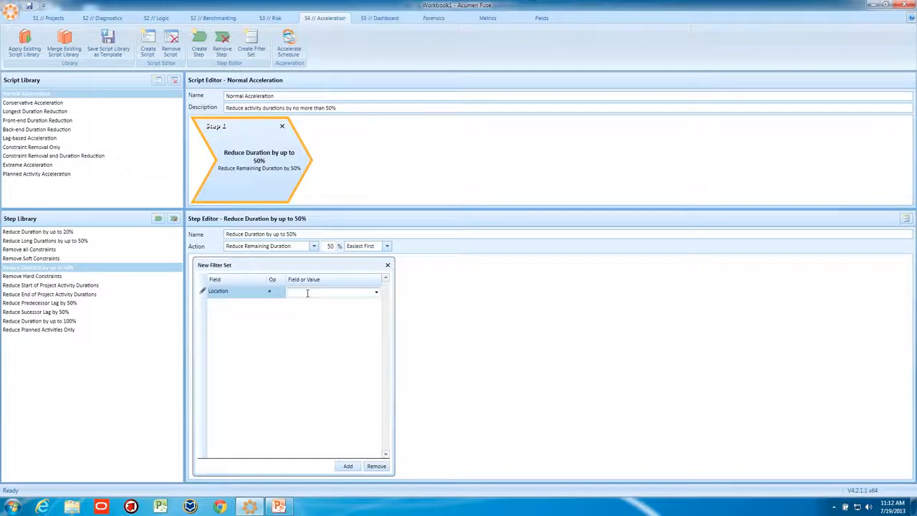
{"action": "type", "text": "New Jersey"}
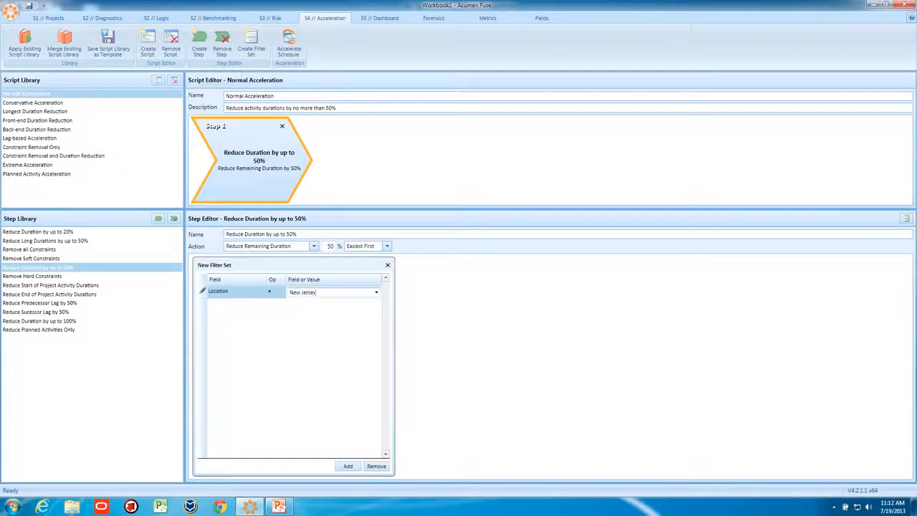
Examine the comparison operators available for the Location filter condition, keeping Equal.
{"action": "left_click", "coordinate": [275, 295]}
{"action": "left_click", "coordinate": [279, 293]}
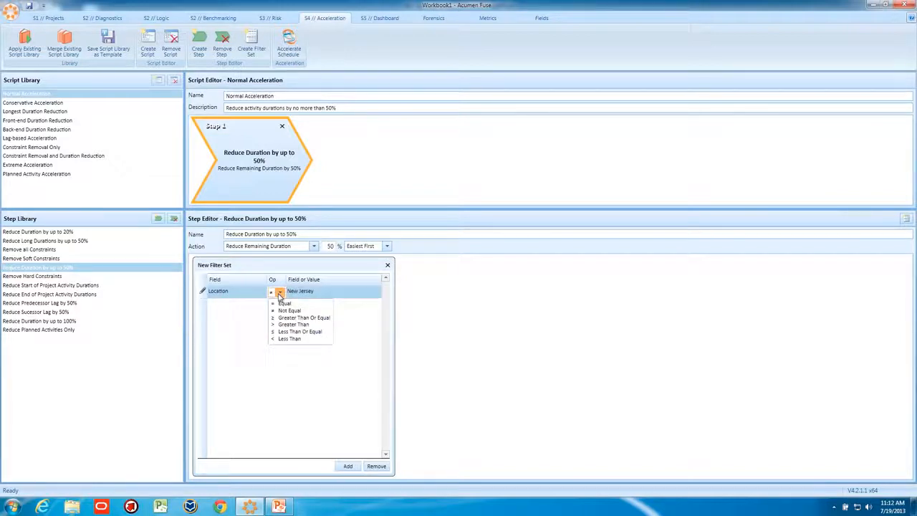
{"action": "left_click", "coordinate": [285, 304]}
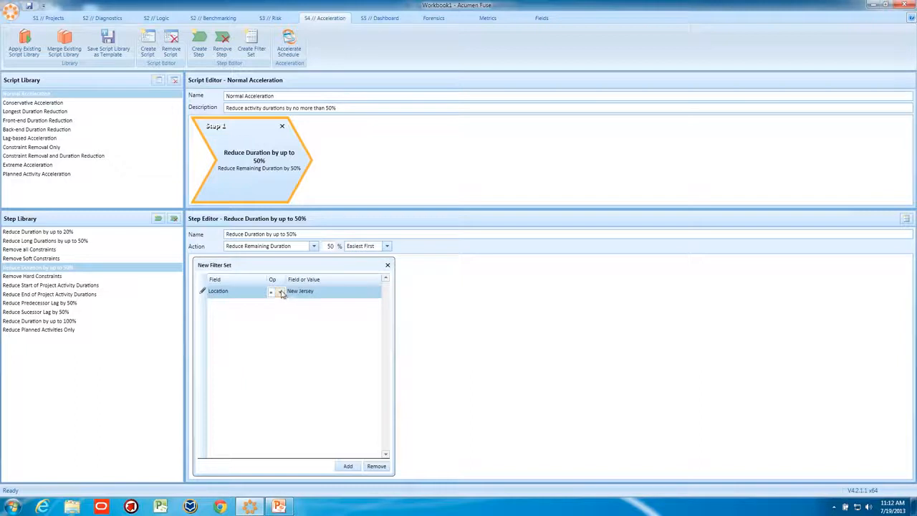
{"action": "left_click", "coordinate": [280, 293]}
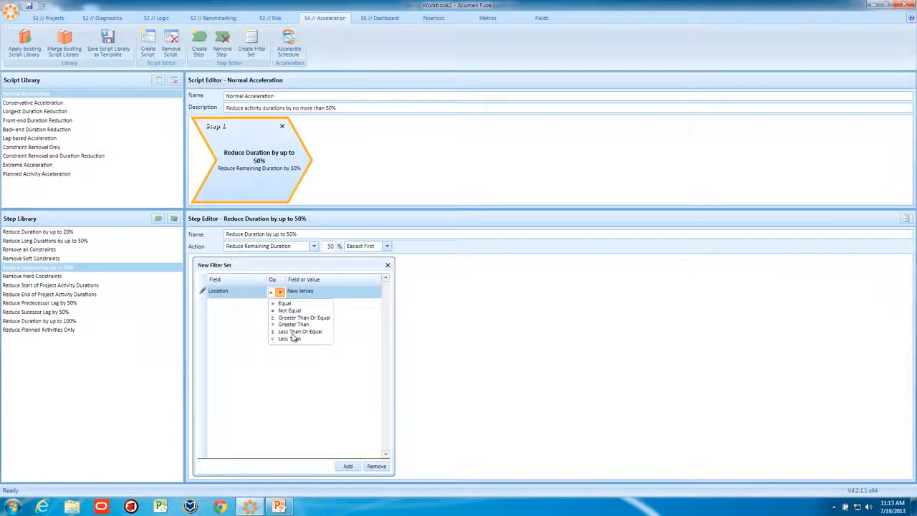
{"action": "left_click", "coordinate": [227, 267]}
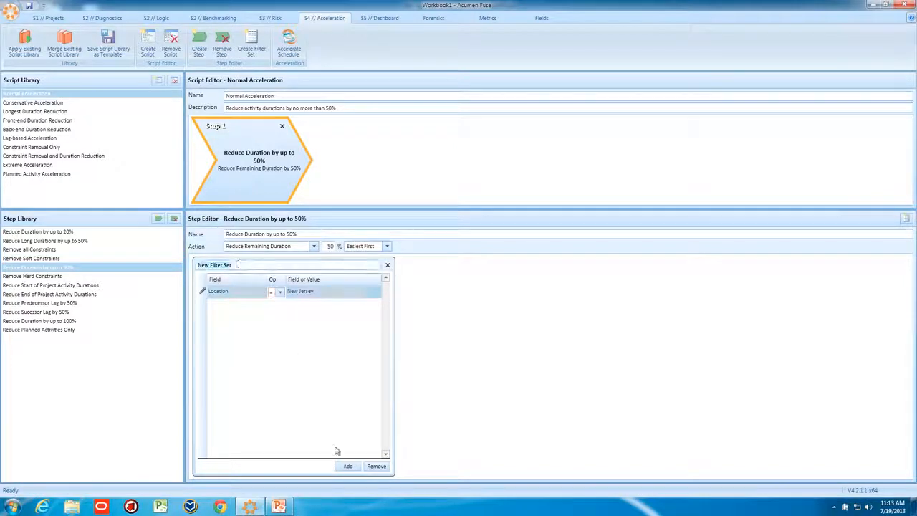
Add a second condition to the filter set using the Actual Cost field with the Greater Than operator.
{"action": "left_click", "coordinate": [347, 467]}
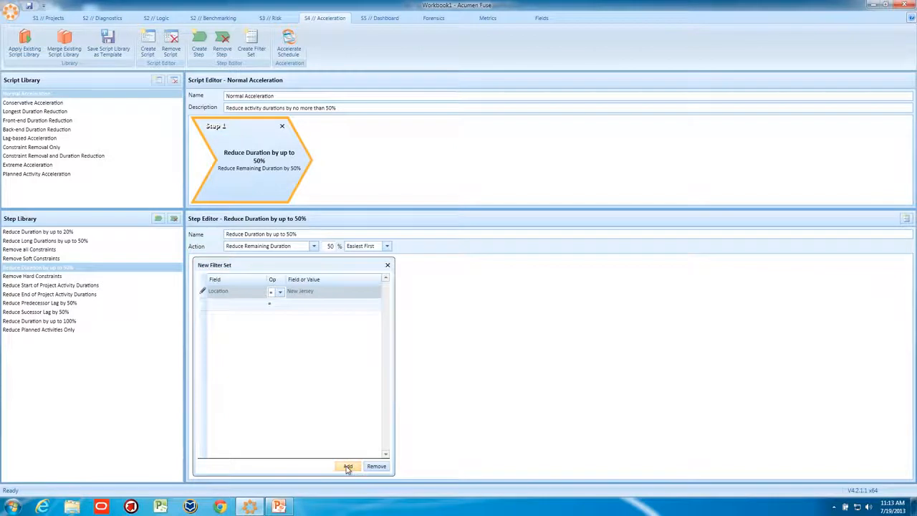
{"action": "left_click", "coordinate": [261, 307]}
{"action": "left_click", "coordinate": [261, 306]}
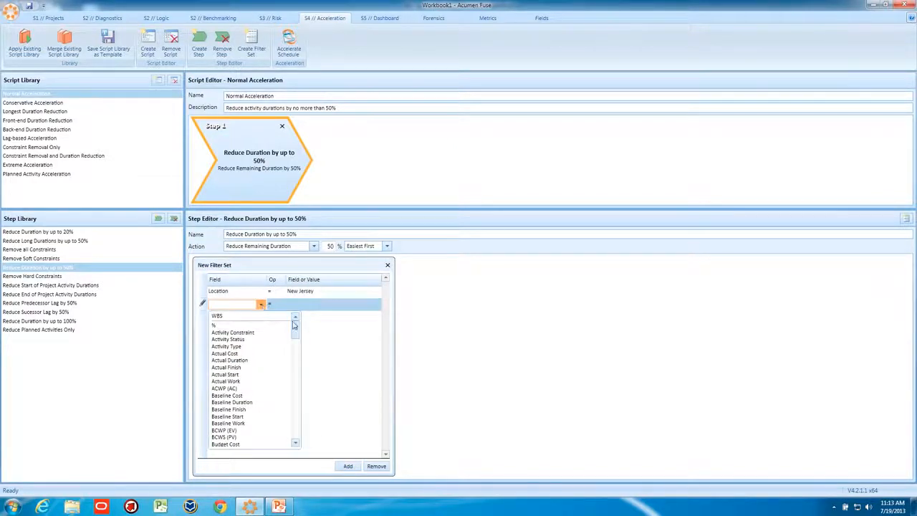
{"action": "mouse_move", "coordinate": [293, 330]}
{"action": "left_mouse_down"}
{"action": "mouse_move", "coordinate": [295, 338]}
{"action": "mouse_move", "coordinate": [295, 326]}
{"action": "left_mouse_up"}
{"action": "left_click", "coordinate": [236, 349]}
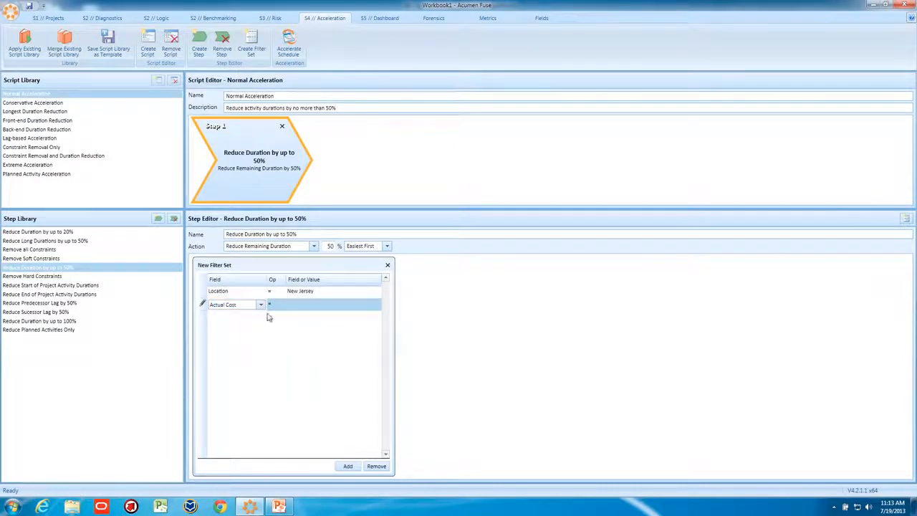
{"action": "left_click", "coordinate": [273, 305]}
{"action": "left_click", "coordinate": [280, 305]}
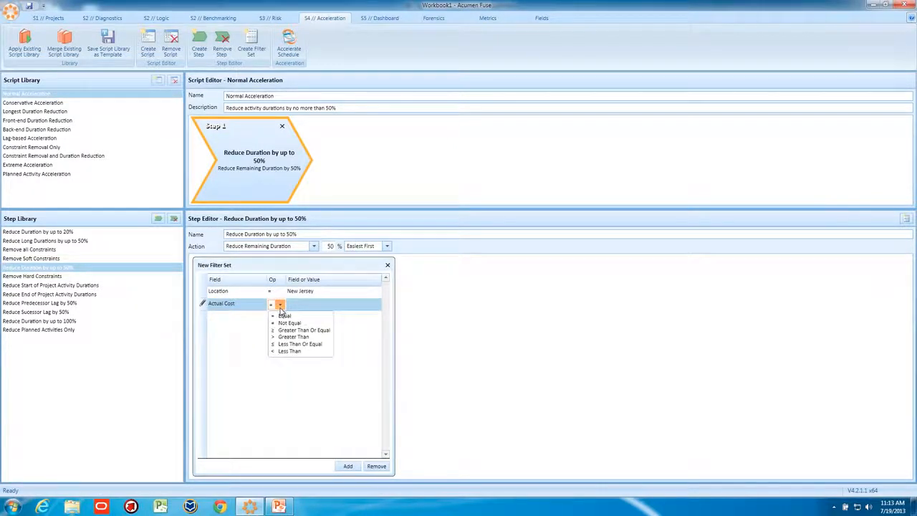
{"action": "left_click", "coordinate": [290, 337]}
{"action": "left_click", "coordinate": [299, 306]}
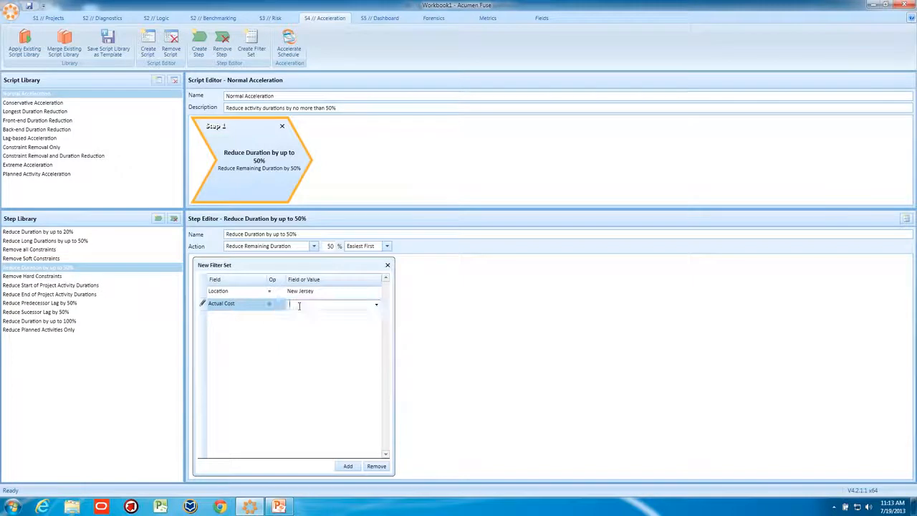
Change the second filter condition's field to Baseline Cost and enter 12345 as its comparison value.
{"action": "left_click", "coordinate": [263, 305]}
{"action": "left_click", "coordinate": [262, 306]}
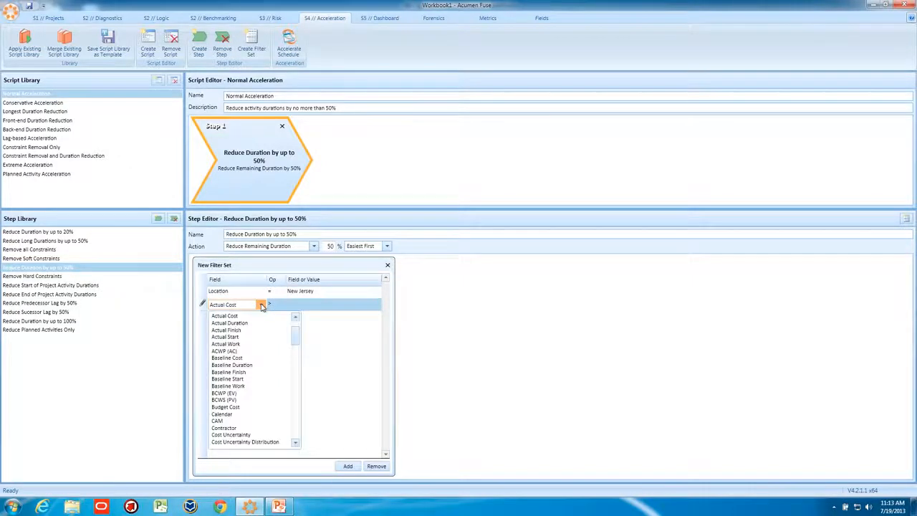
{"action": "left_click", "coordinate": [233, 358]}
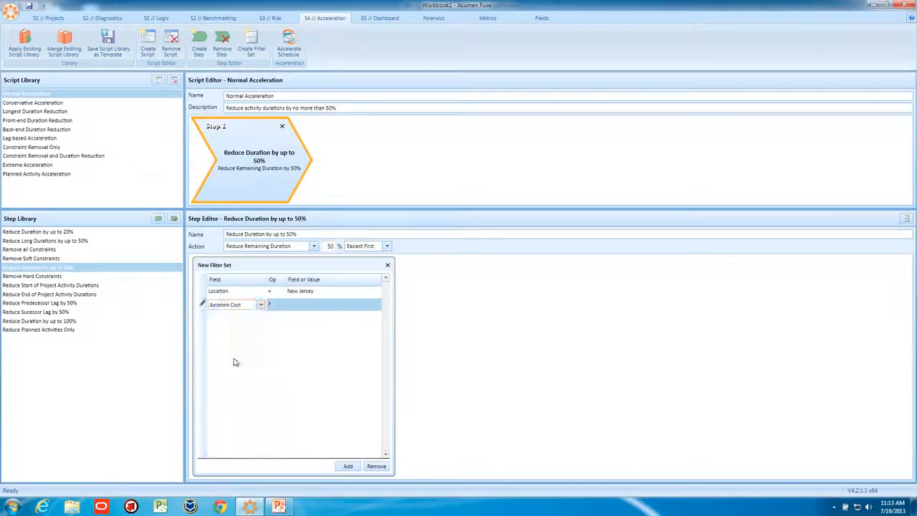
{"action": "left_click", "coordinate": [306, 302]}
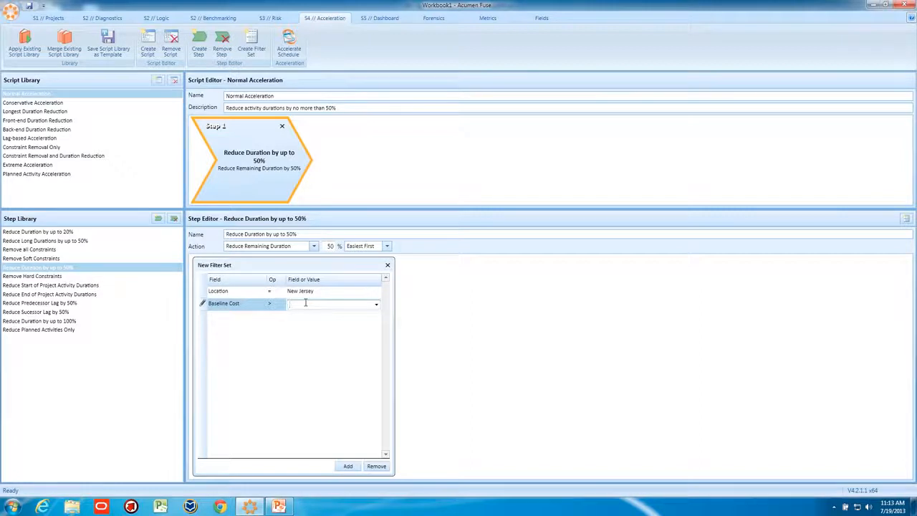
{"action": "type", "text": "12345"}
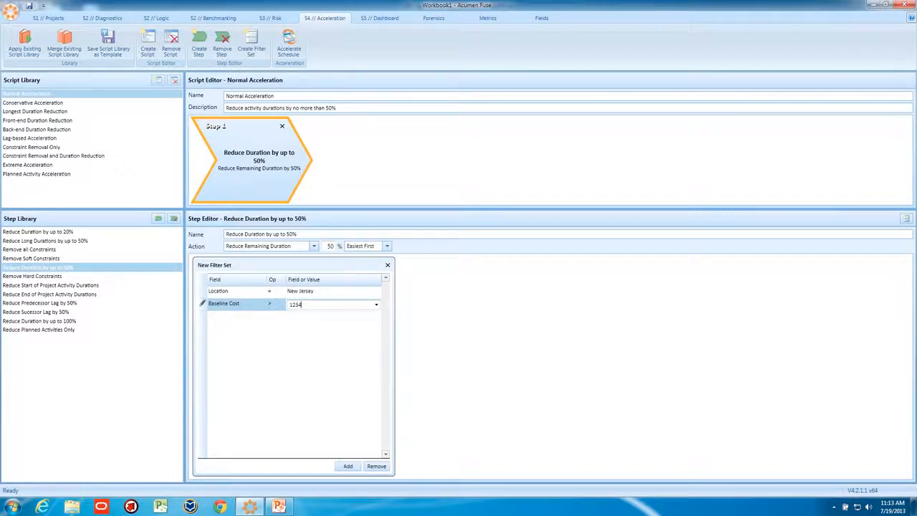
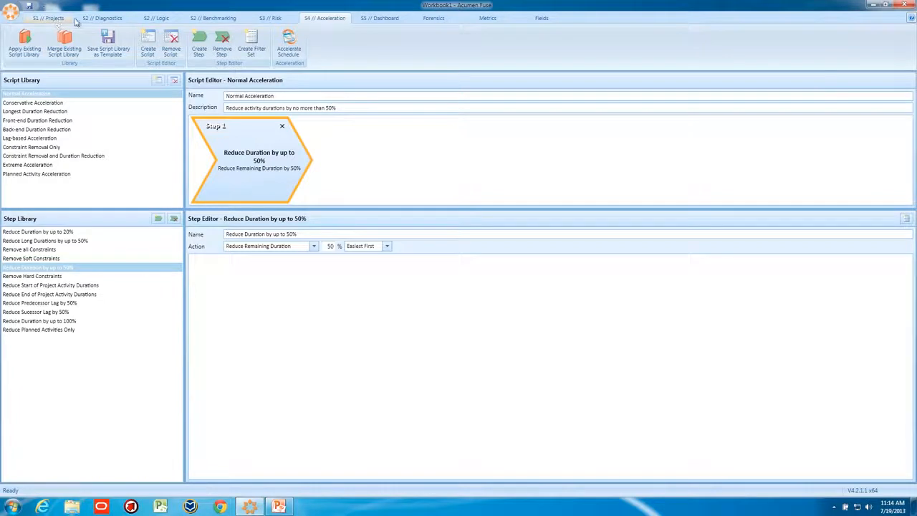
Rename Initial Plan Scenario 1 in the workbook's projects by setting its description to Targeted Acceleration.
{"action": "left_click", "coordinate": [52, 18]}
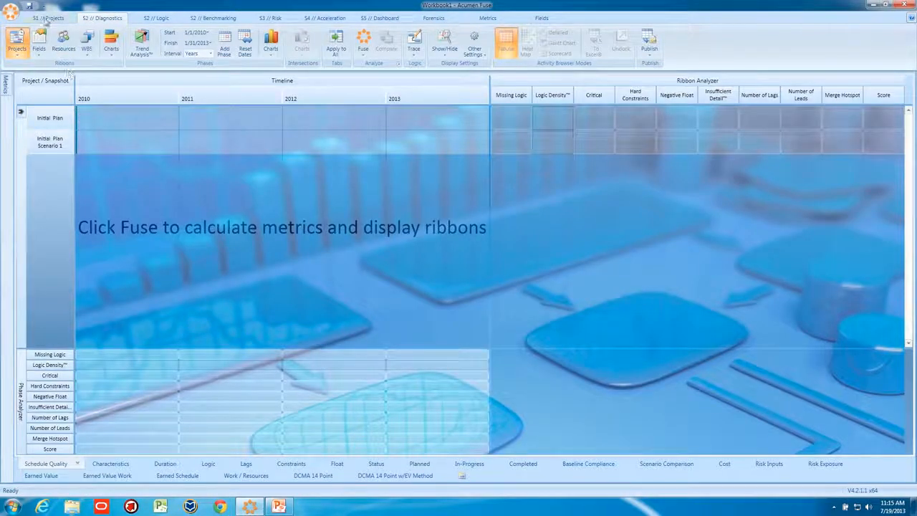
{"action": "left_click", "coordinate": [47, 17]}
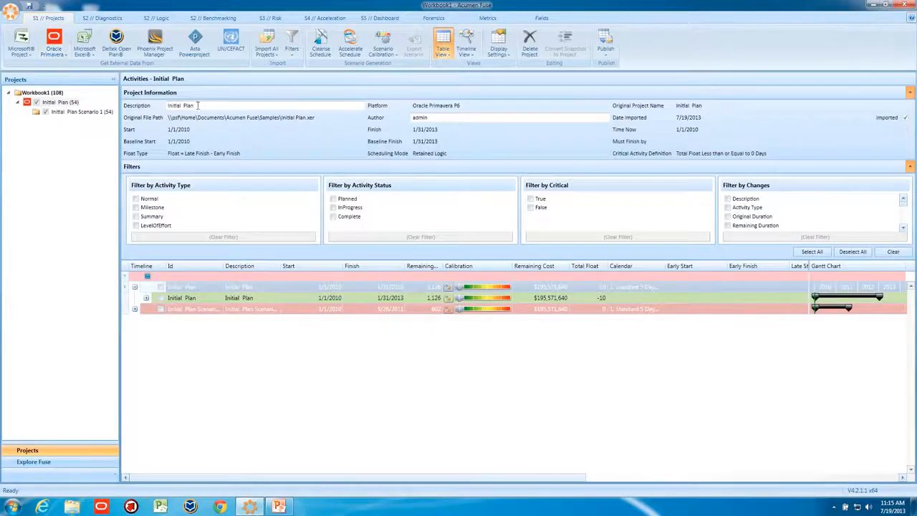
{"action": "left_click", "coordinate": [76, 111]}
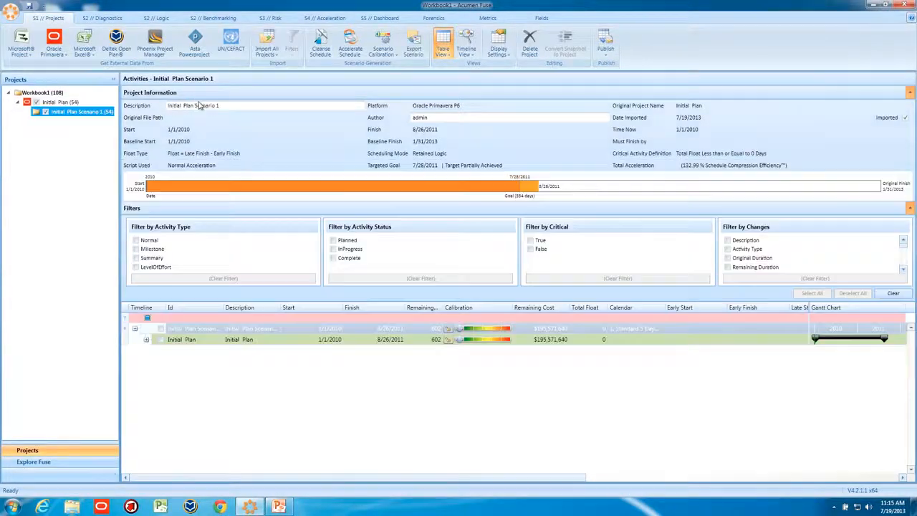
{"action": "left_click", "coordinate": [228, 105]}
{"action": "left_click_drag", "start_coordinate": [228, 106], "coordinate": [153, 105]}
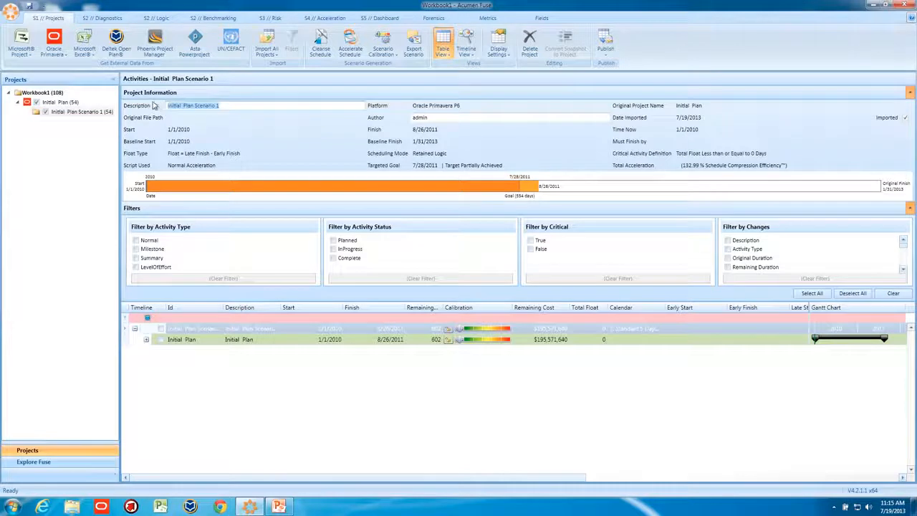
{"action": "key", "text": "BackSpace"}
{"action": "type", "text": "Tar"}
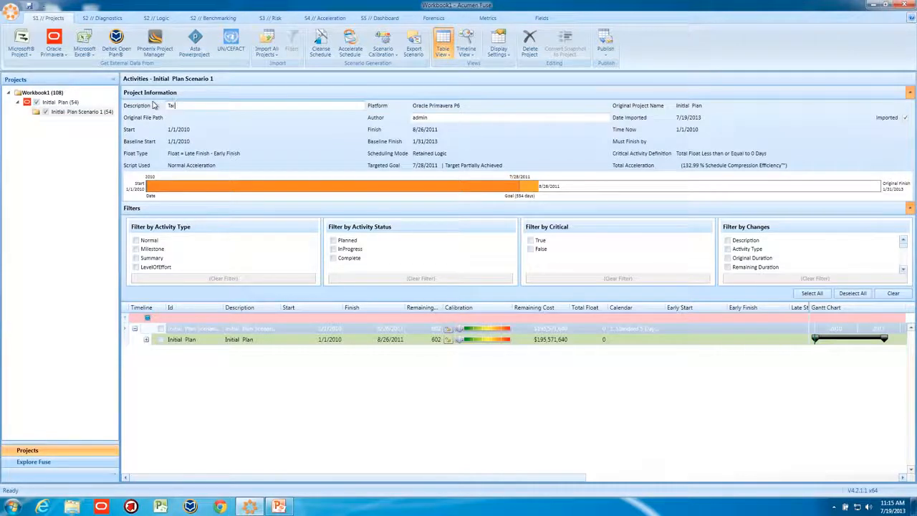
{"action": "type", "text": "geted Acceleration"}
{"action": "left_click", "coordinate": [67, 104]}
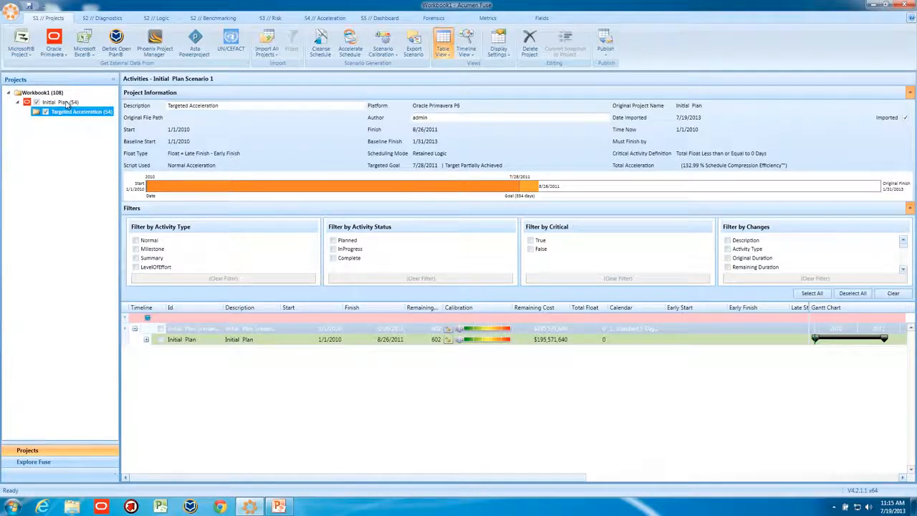
Calculate the Schedule Quality metrics in Diagnostics and compare the scores of Initial Plan and Targeted Acceleration.
{"action": "mouse_move", "coordinate": [65, 118]}
{"action": "left_click", "coordinate": [109, 18]}
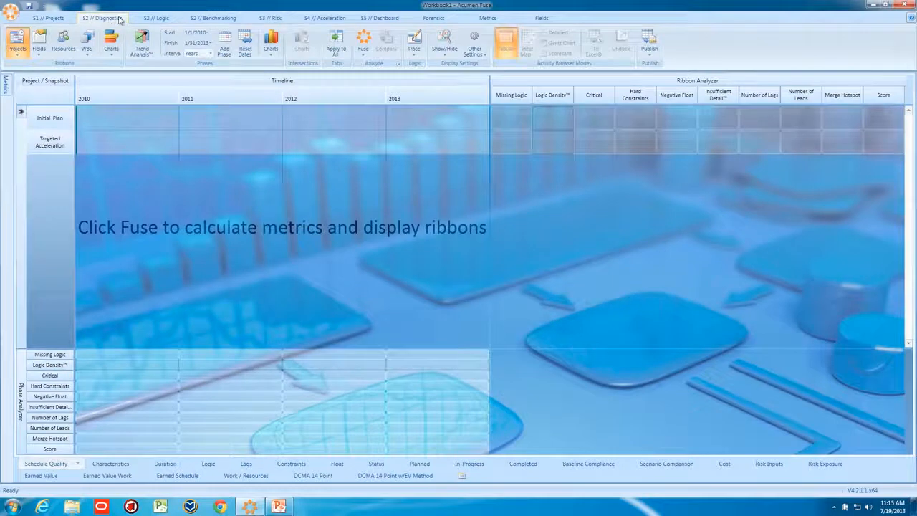
{"action": "left_click", "coordinate": [363, 39]}
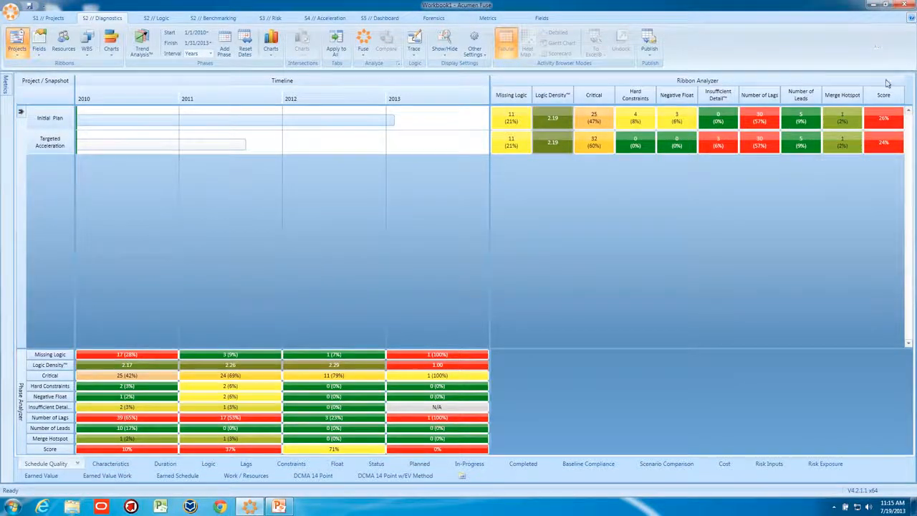
{"action": "mouse_move", "coordinate": [881, 151]}
Export the Targeted Acceleration scenario from the workbook's projects as an Oracle Primavera P6 (.xer) file named optimized schedule in the Samples folder.
{"action": "left_click", "coordinate": [52, 19]}
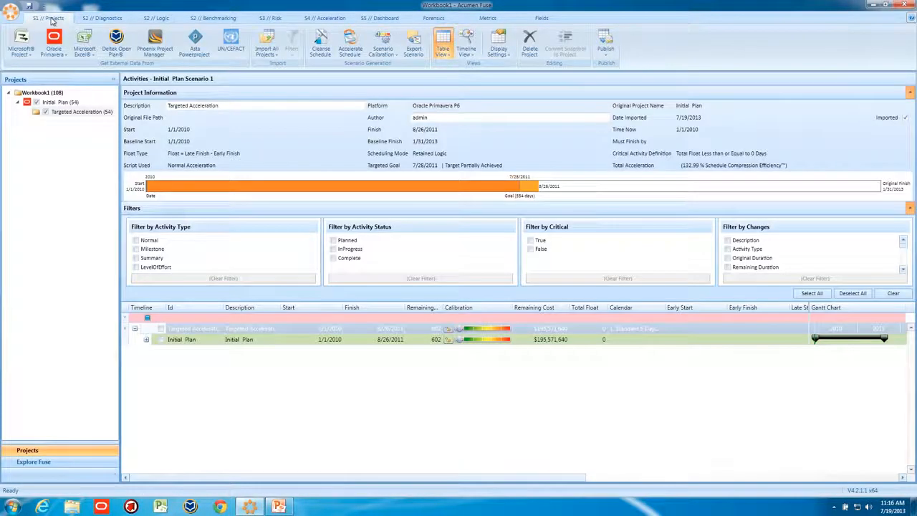
{"action": "left_click", "coordinate": [66, 112]}
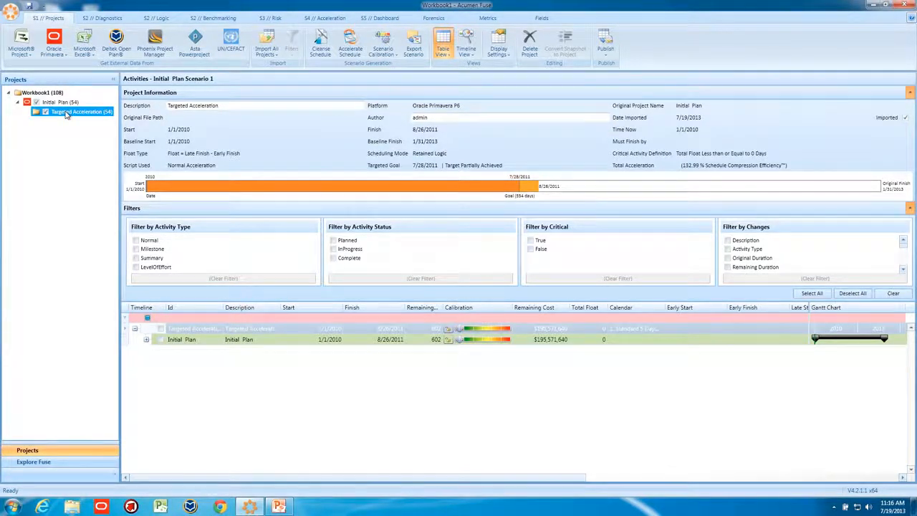
{"action": "right_click", "coordinate": [66, 114]}
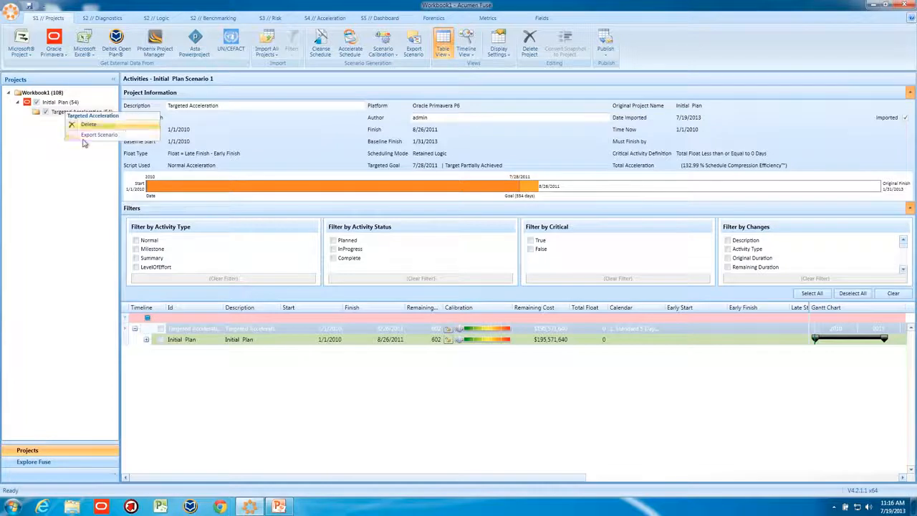
{"action": "left_click", "coordinate": [84, 135]}
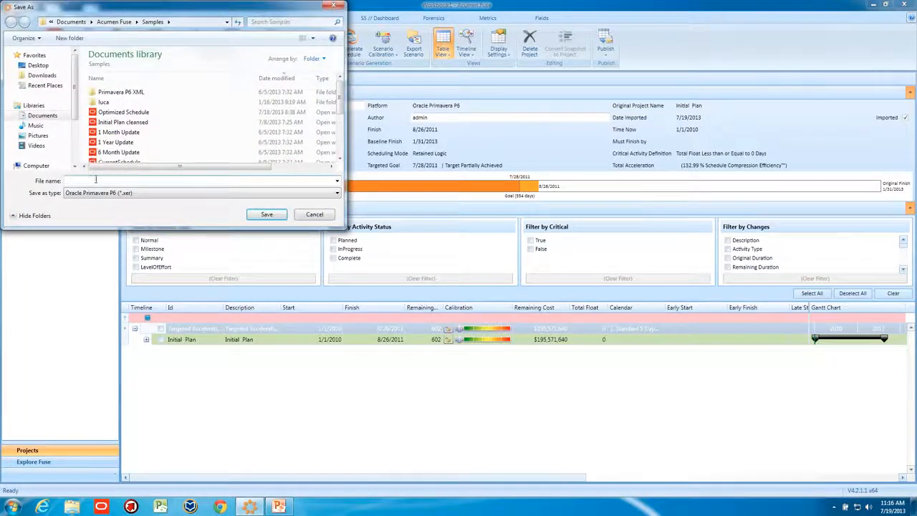
{"action": "type", "text": "optimized"}
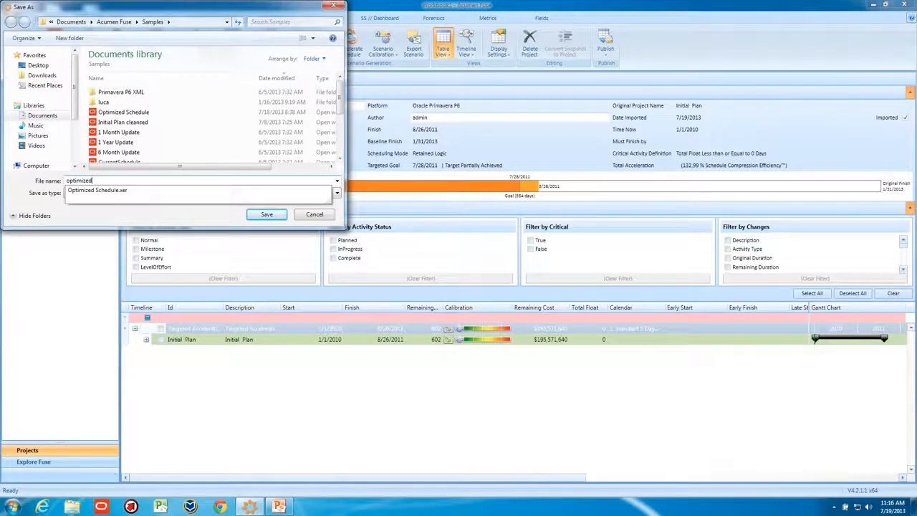
{"action": "type", "text": " schedule"}
{"action": "left_click", "coordinate": [97, 183]}
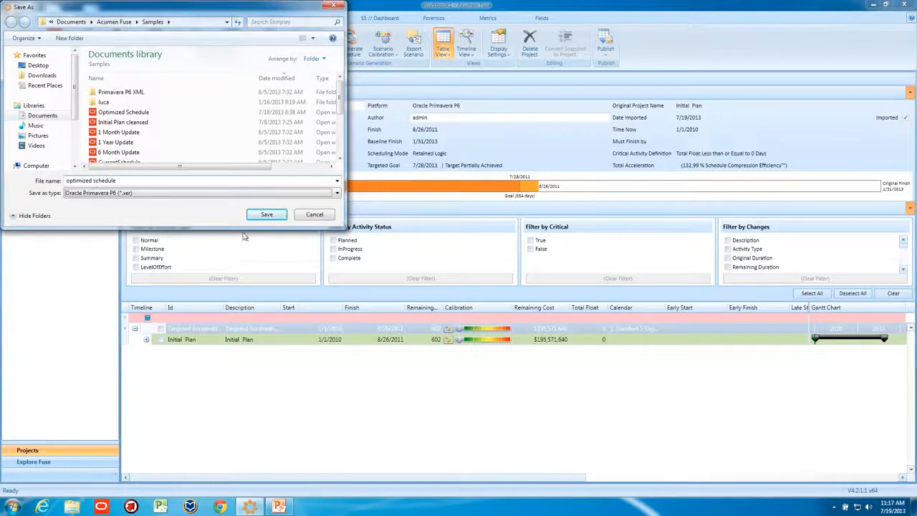
{"action": "left_click", "coordinate": [260, 217]}
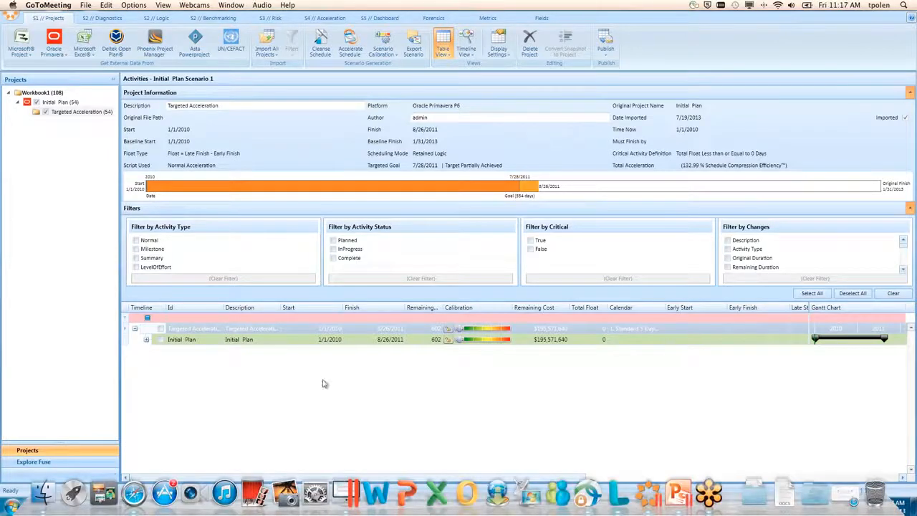
Switch to the 360-Tips and Tricks presentation in PowerPoint and show slide 5, Acceleration Options, as a full-screen slide show.
{"action": "left_click", "coordinate": [278, 506]}
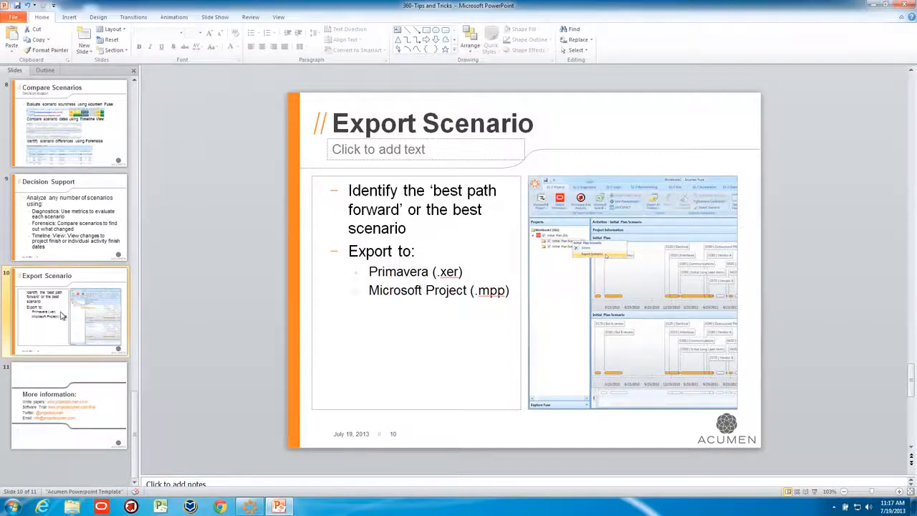
{"action": "scroll", "coordinate": [61, 316], "scroll_direction": "up", "scroll_amount": 5}
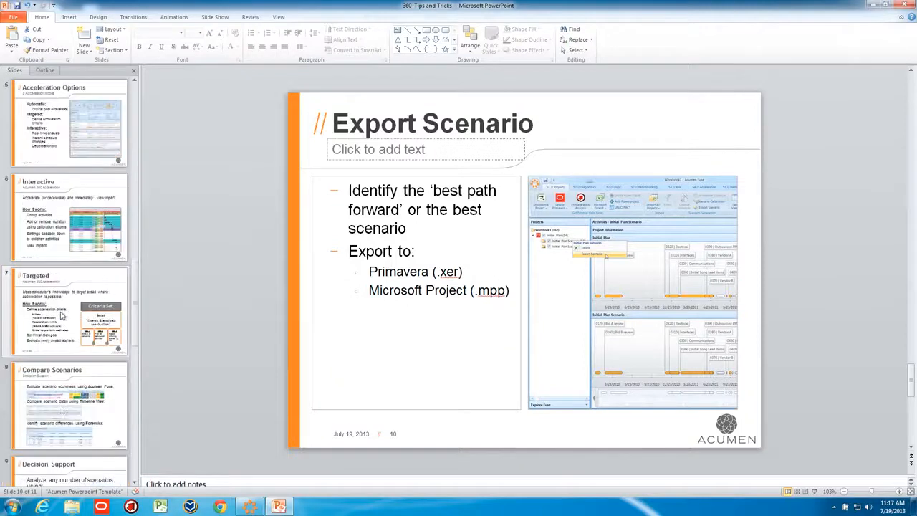
{"action": "left_click", "coordinate": [41, 129]}
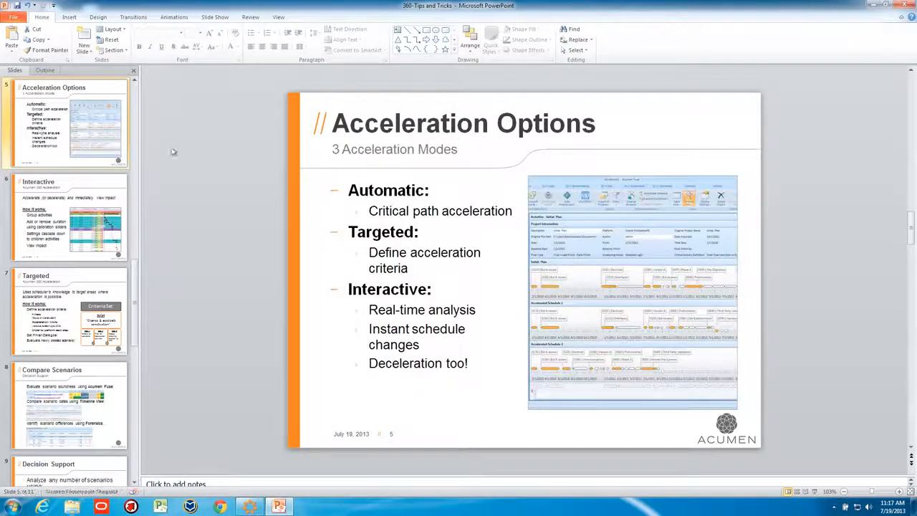
{"action": "left_click", "coordinate": [816, 493]}
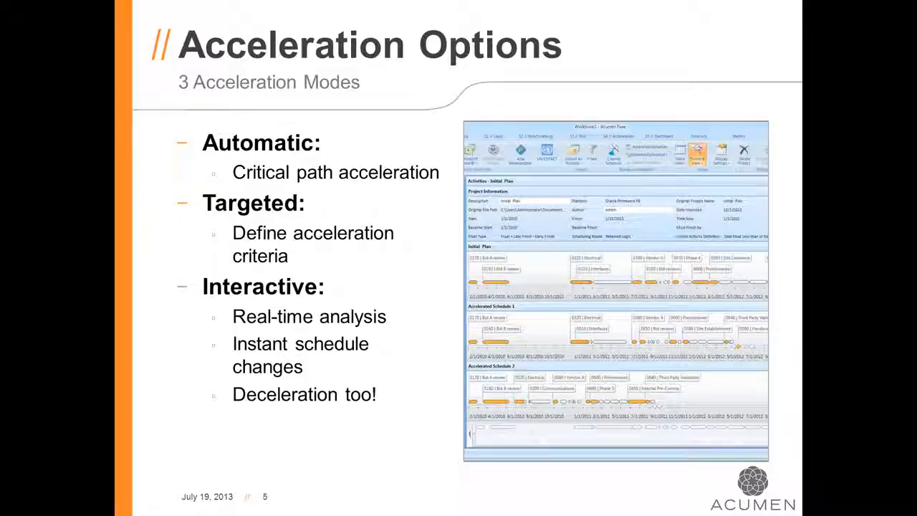
{"action": "left_click", "coordinate": [631, 88]}
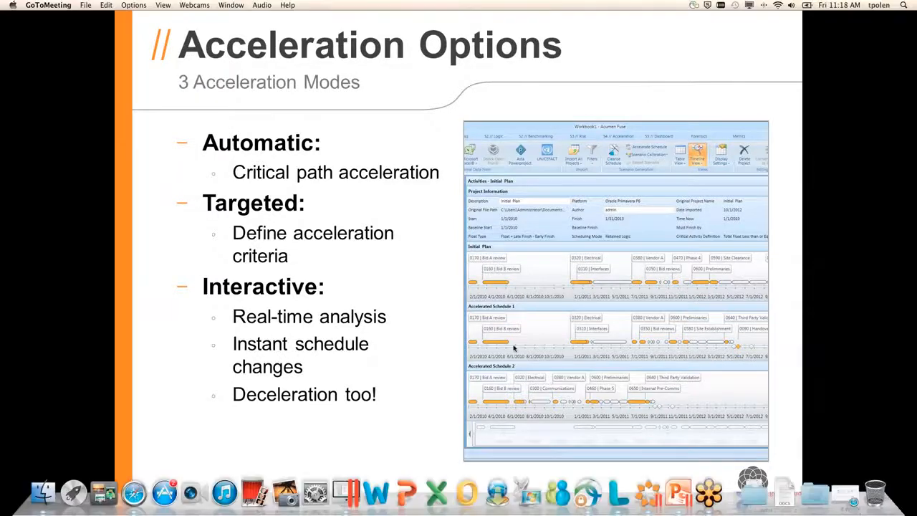